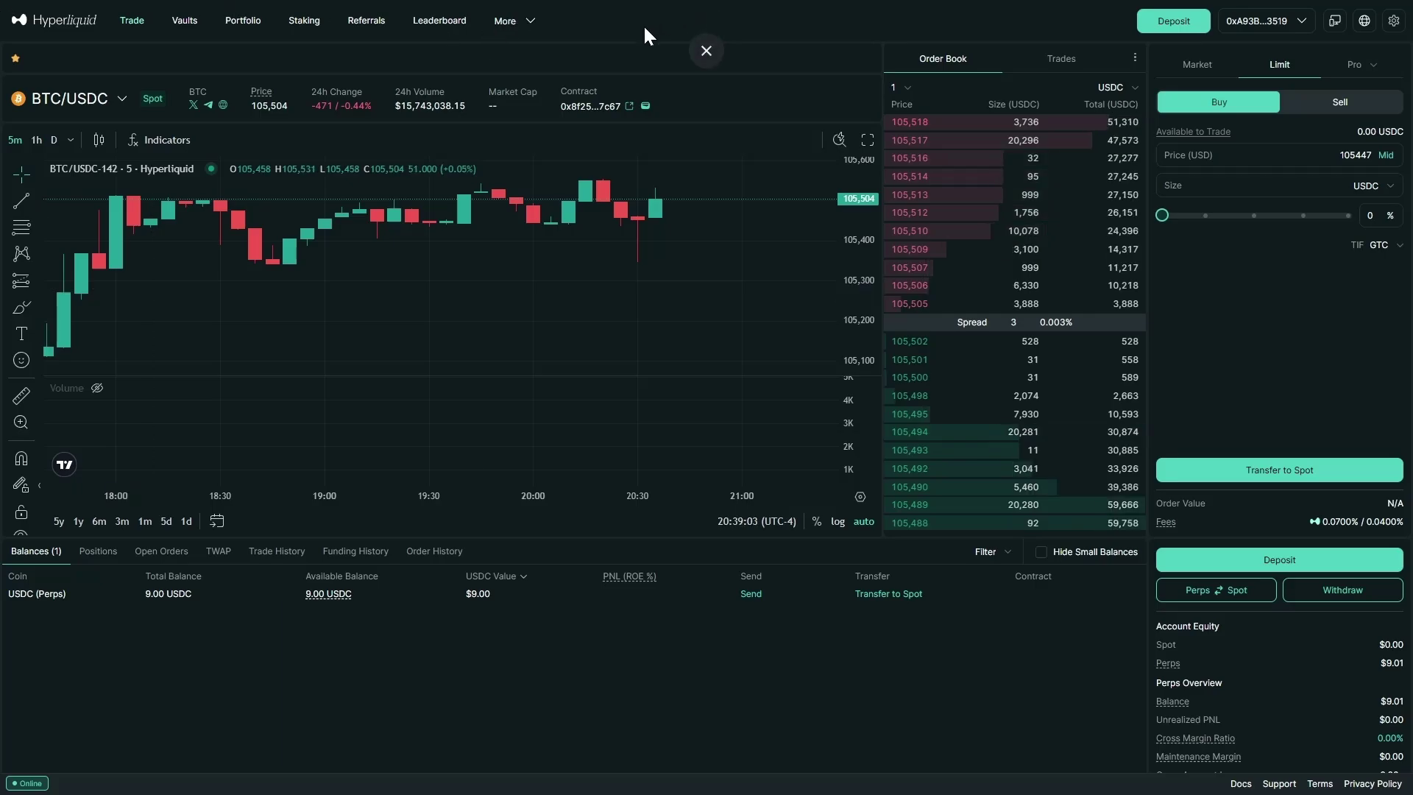
From the docs' extra pages menu, open Trading > Fees and scroll to the spot fee tiers by 14-day volume
left_click(520, 20)
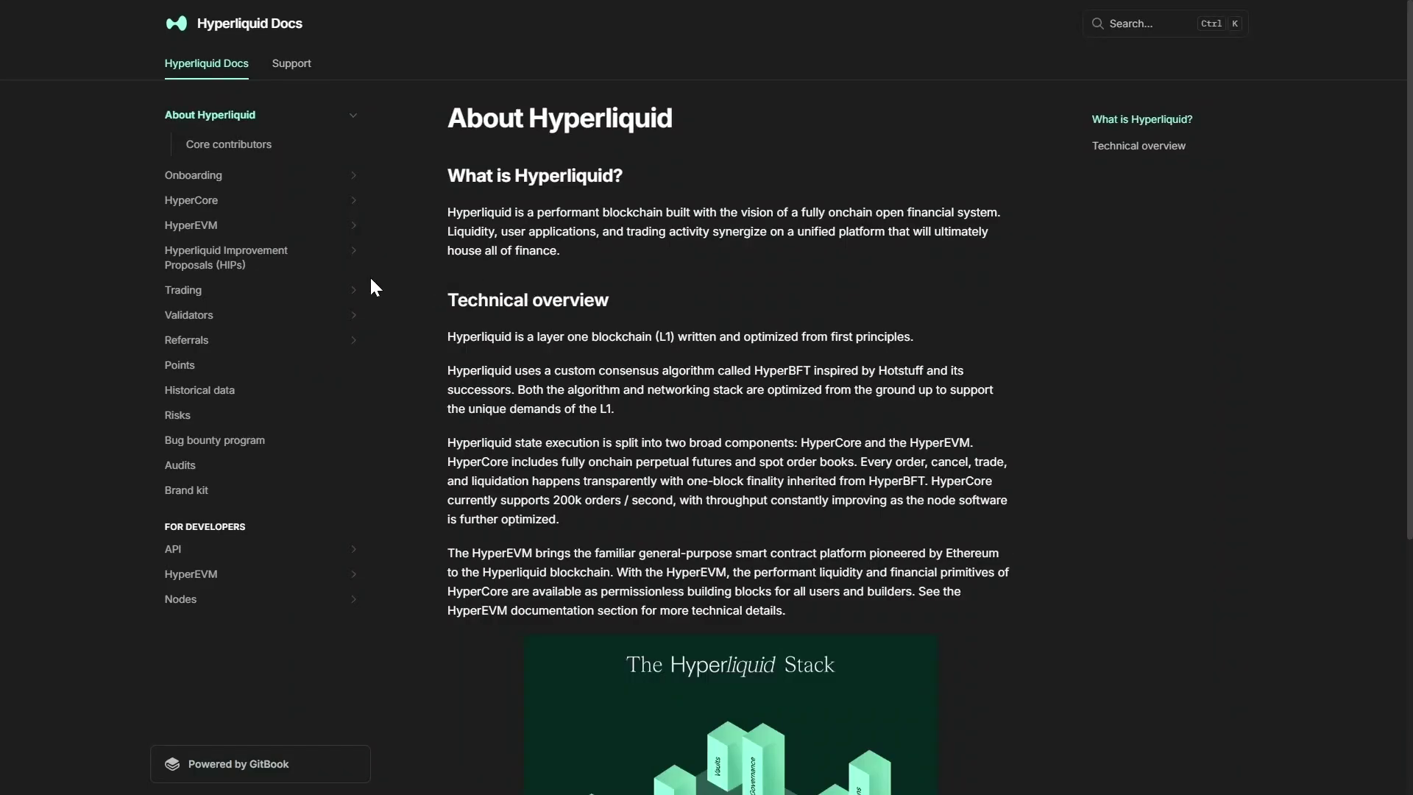
left_click(242, 295)
left_click(209, 406)
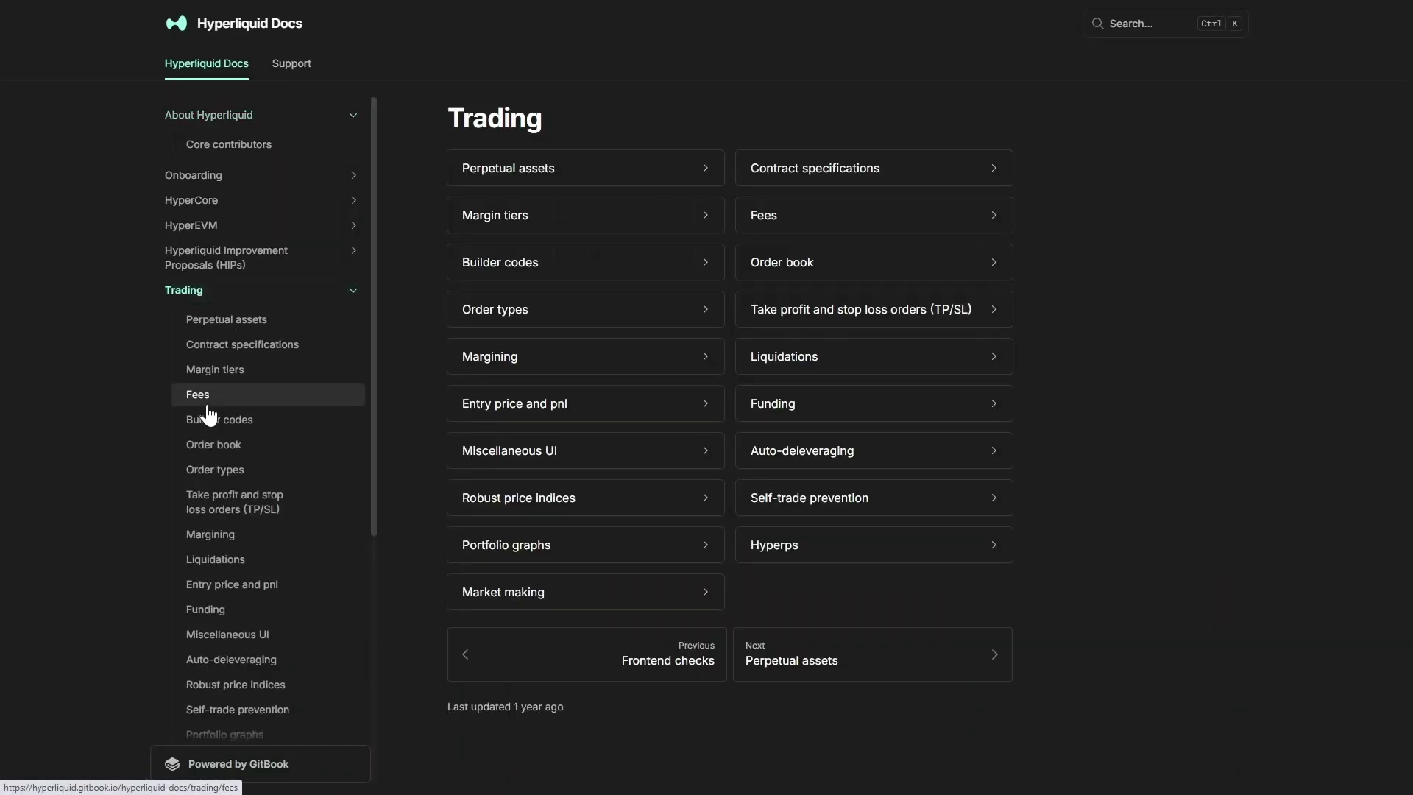
scroll(641, 388, "down", 5)
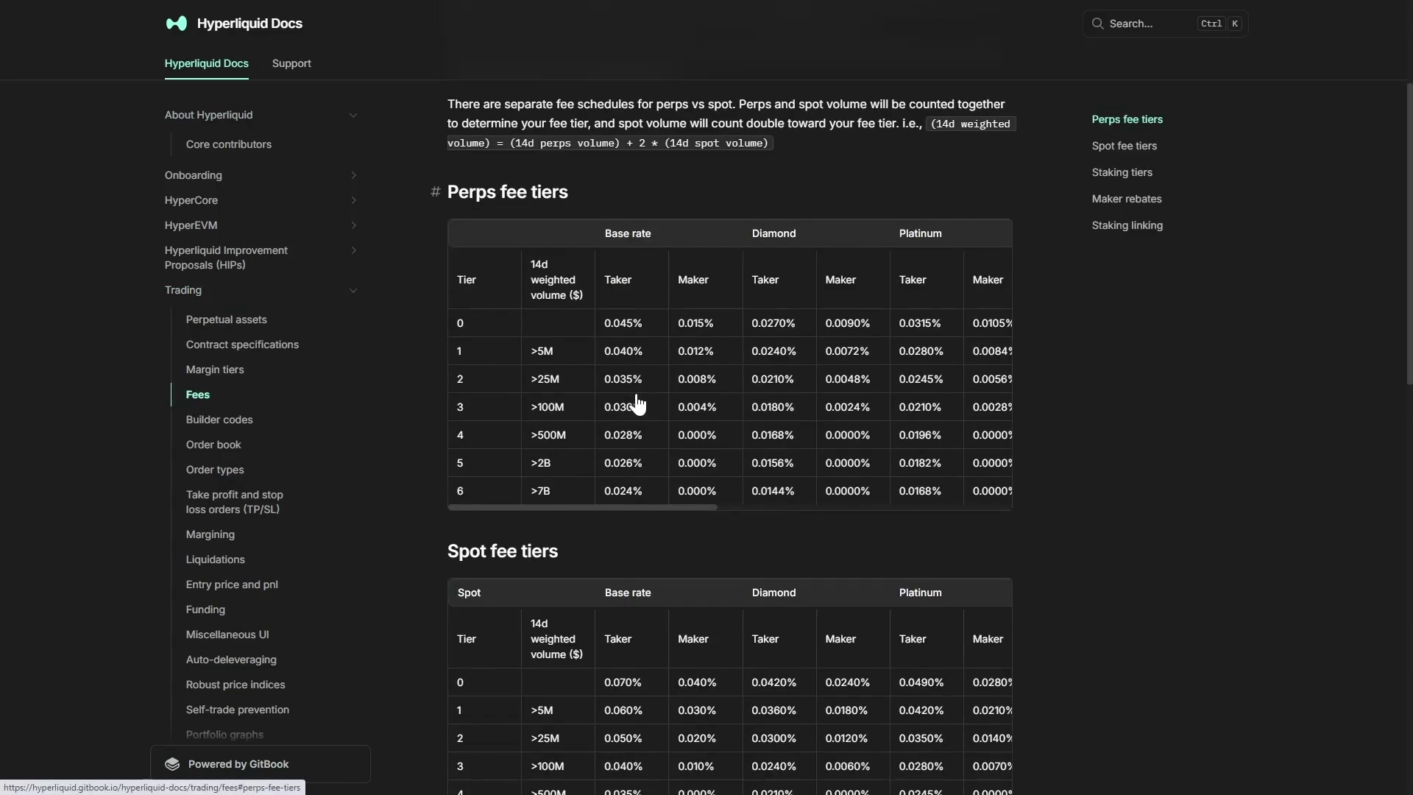
scroll(465, 385, "down", 1)
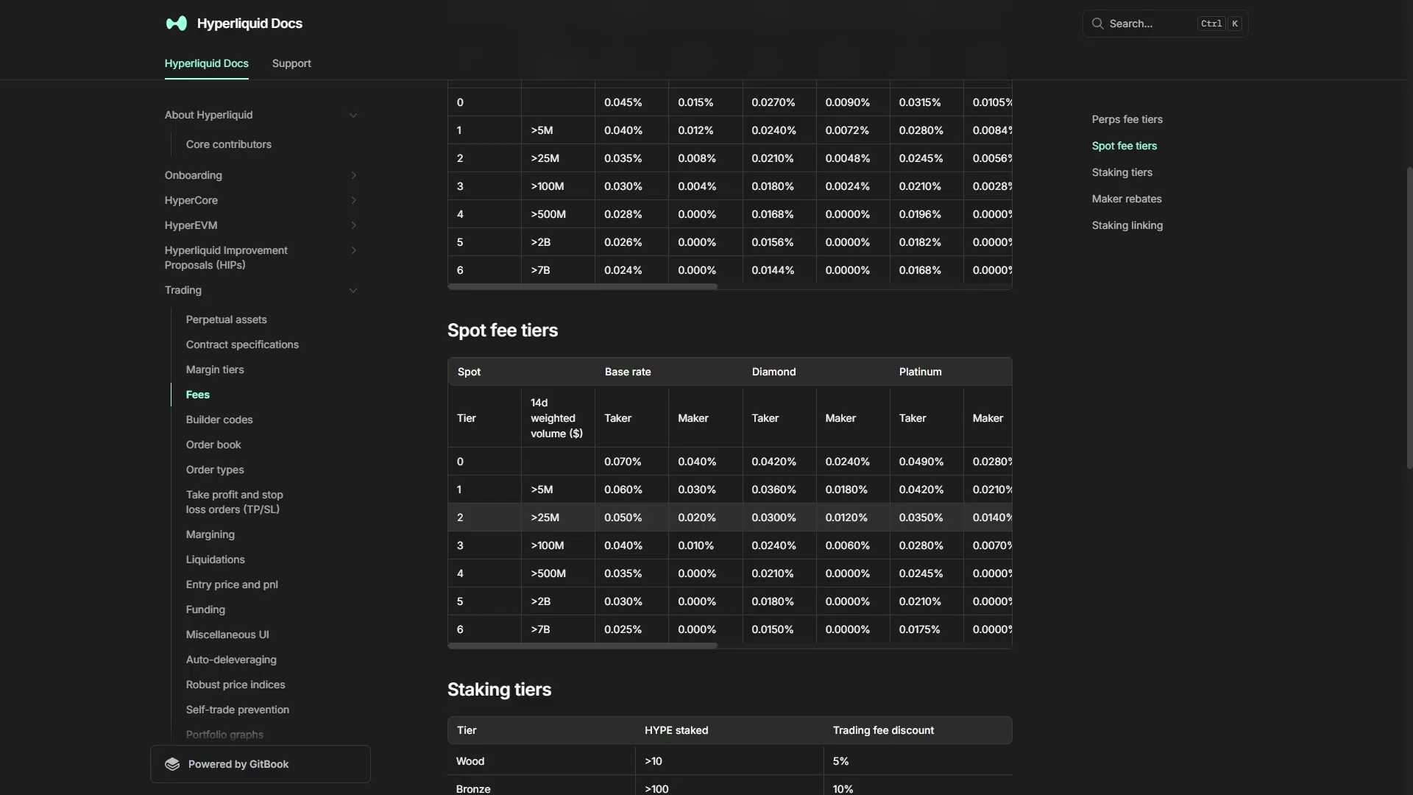
Transfer the maximum 9.00 USDC from Perps to Spot and approve the MetaMask signature
key("ctrl+Tab")
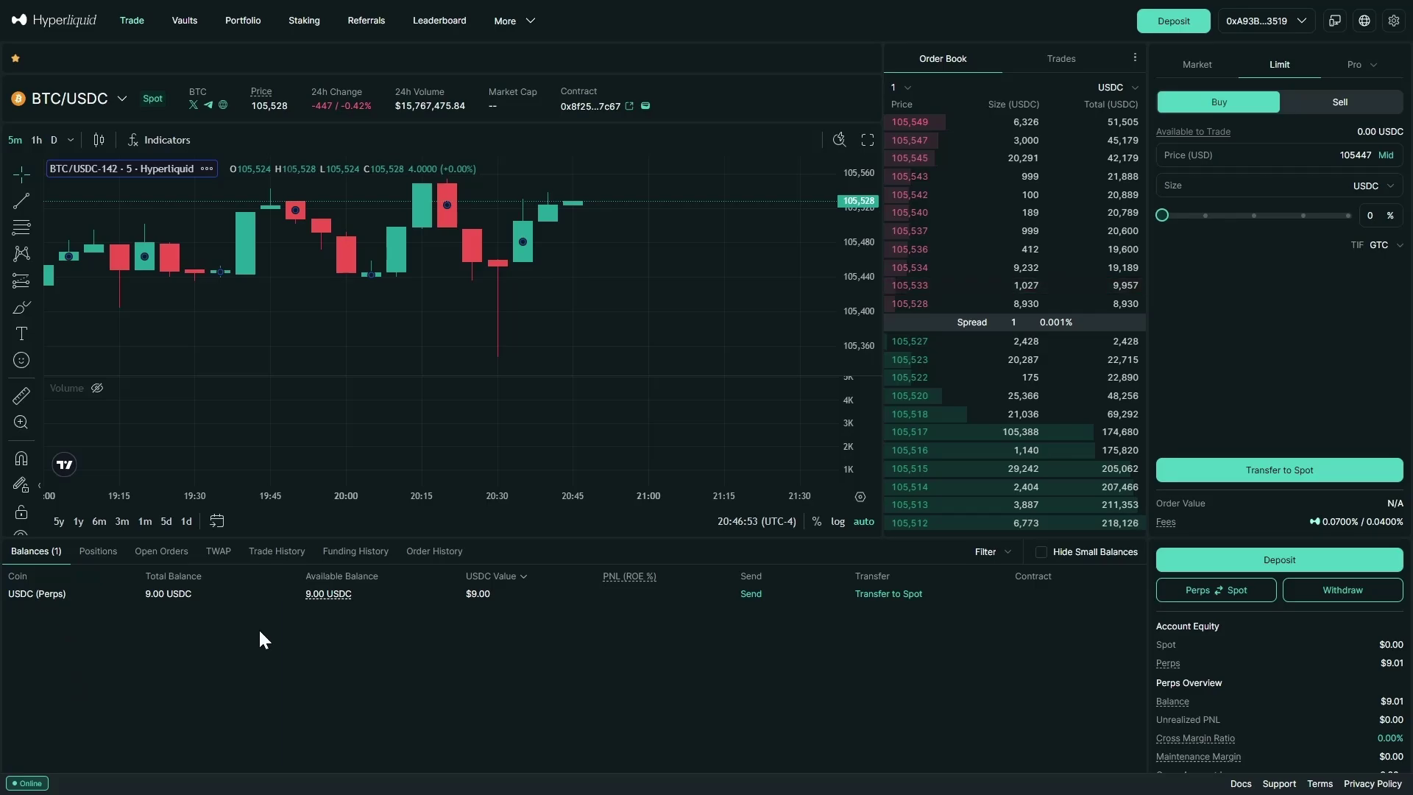
left_click(883, 594)
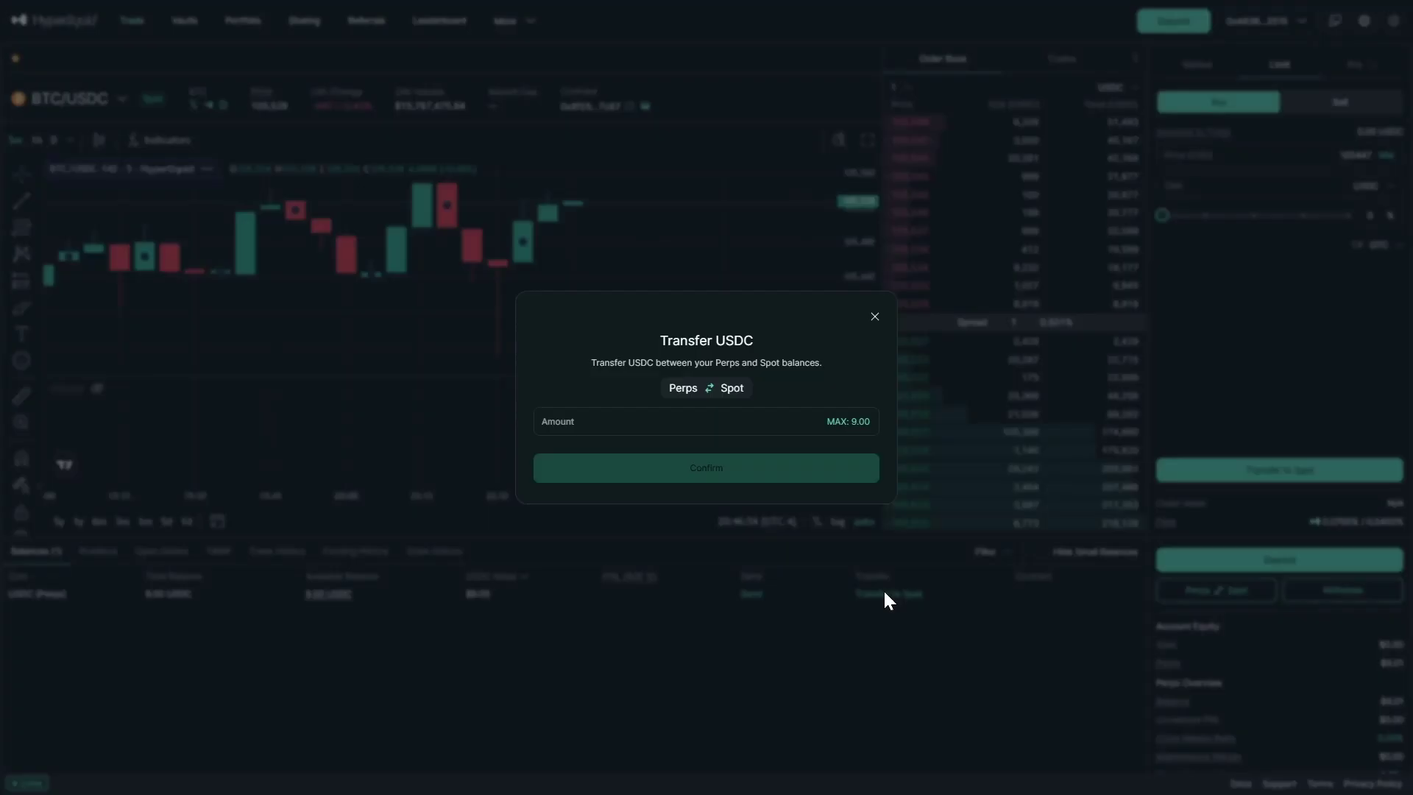
left_click(851, 423)
left_click(745, 475)
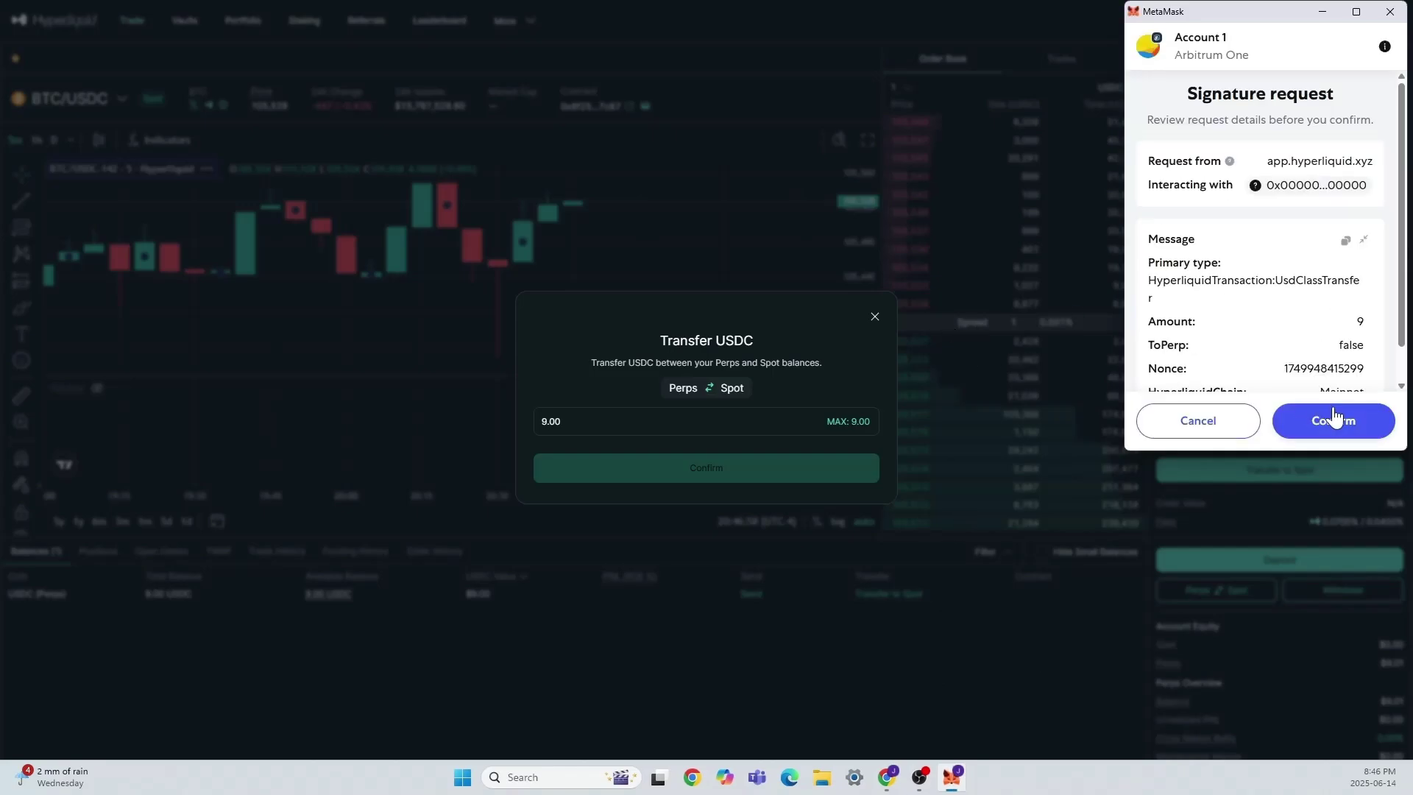
scroll(1250, 287, "down", 1)
scroll(1292, 322, "up", 1)
scroll(1280, 313, "down", 1)
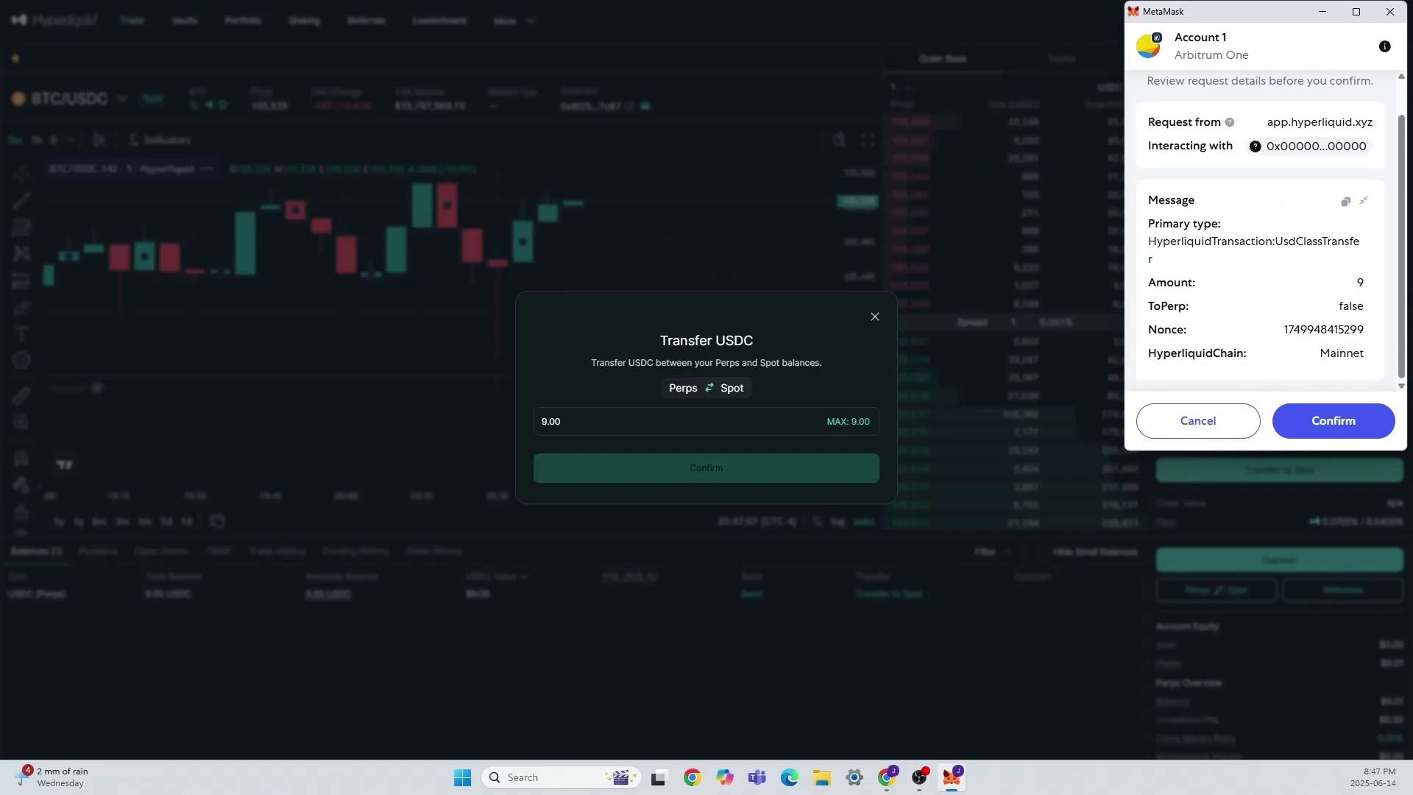
left_click(1321, 426)
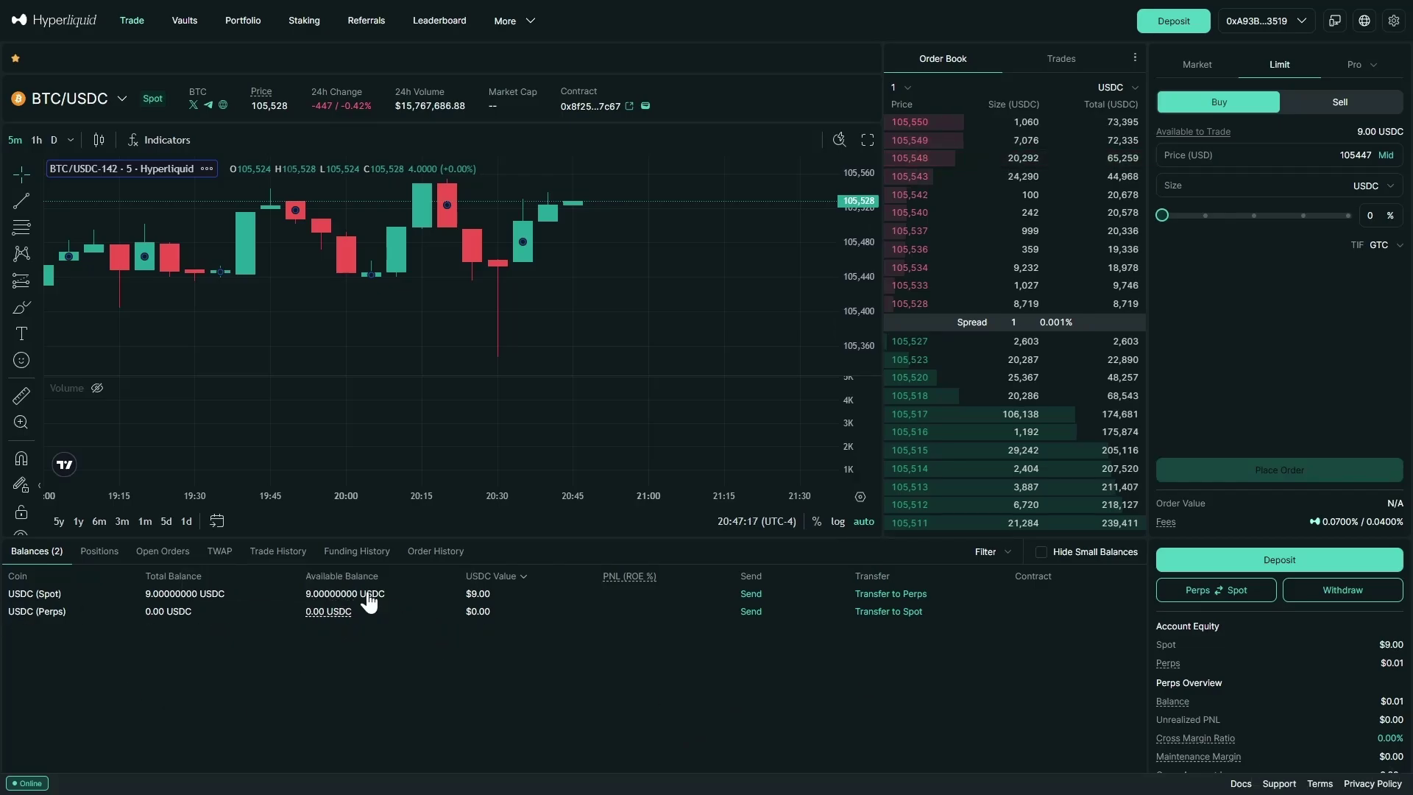
Open the coin selector and switch between All and Strict spot pairs, scrolling through each list
left_click(114, 99)
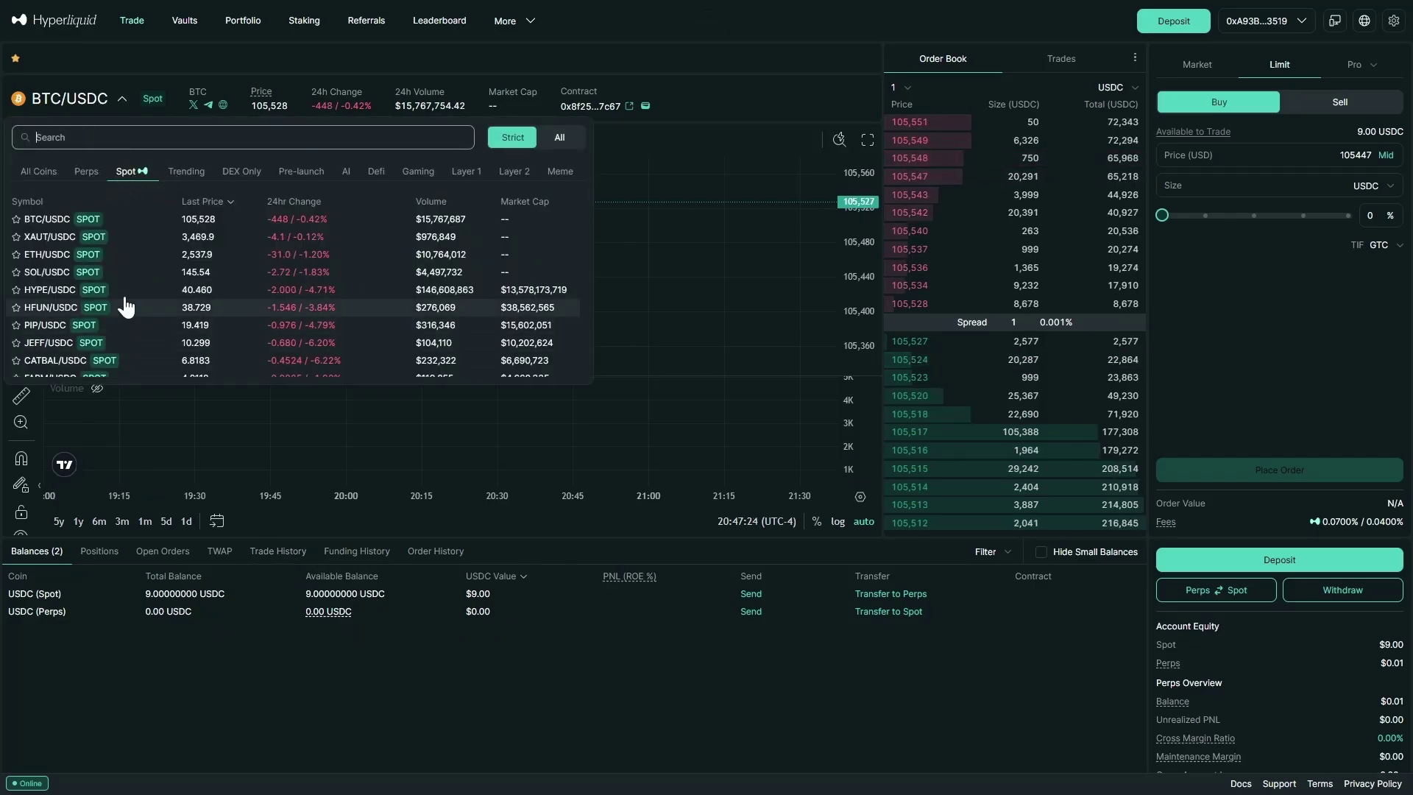
scroll(100, 287, "down", 5)
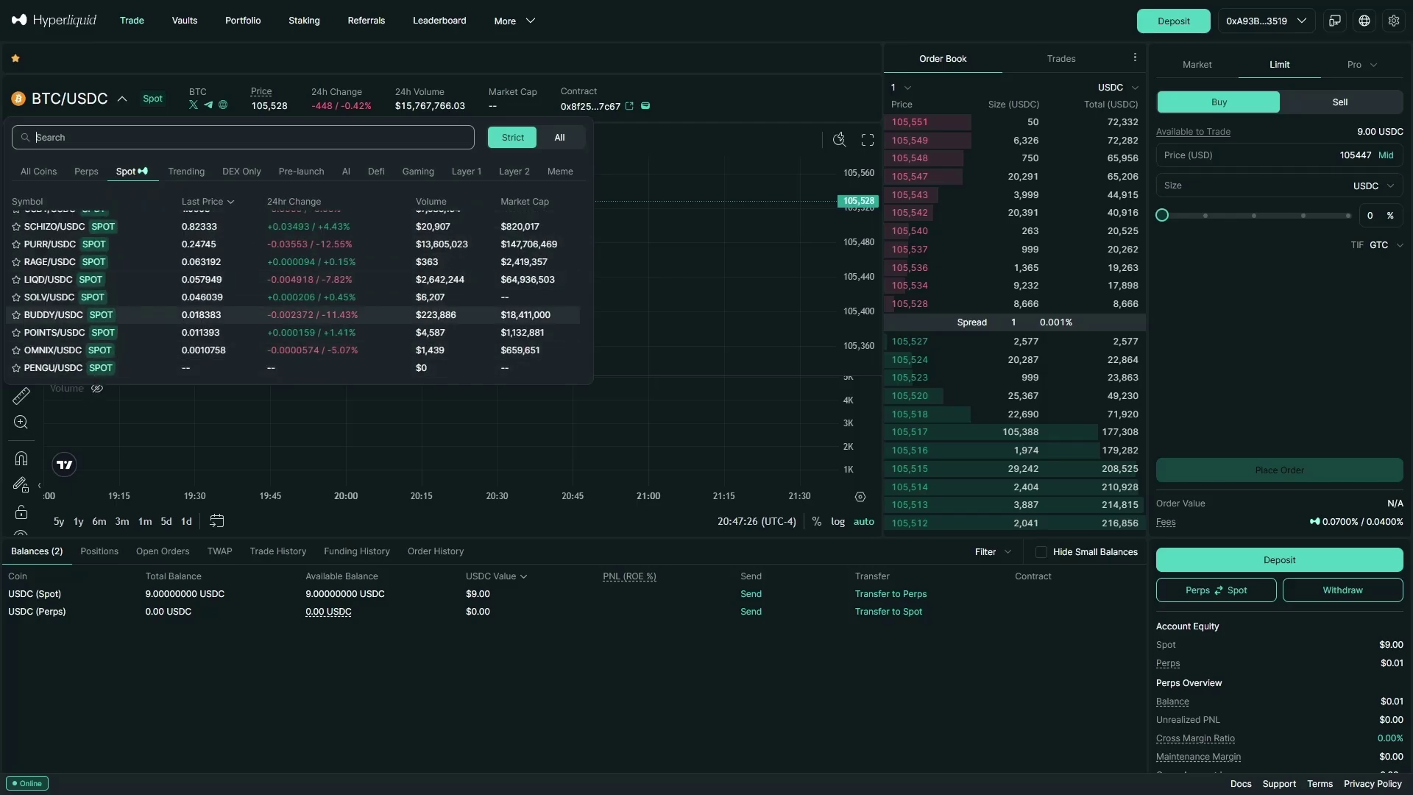
scroll(147, 298, "up", 5)
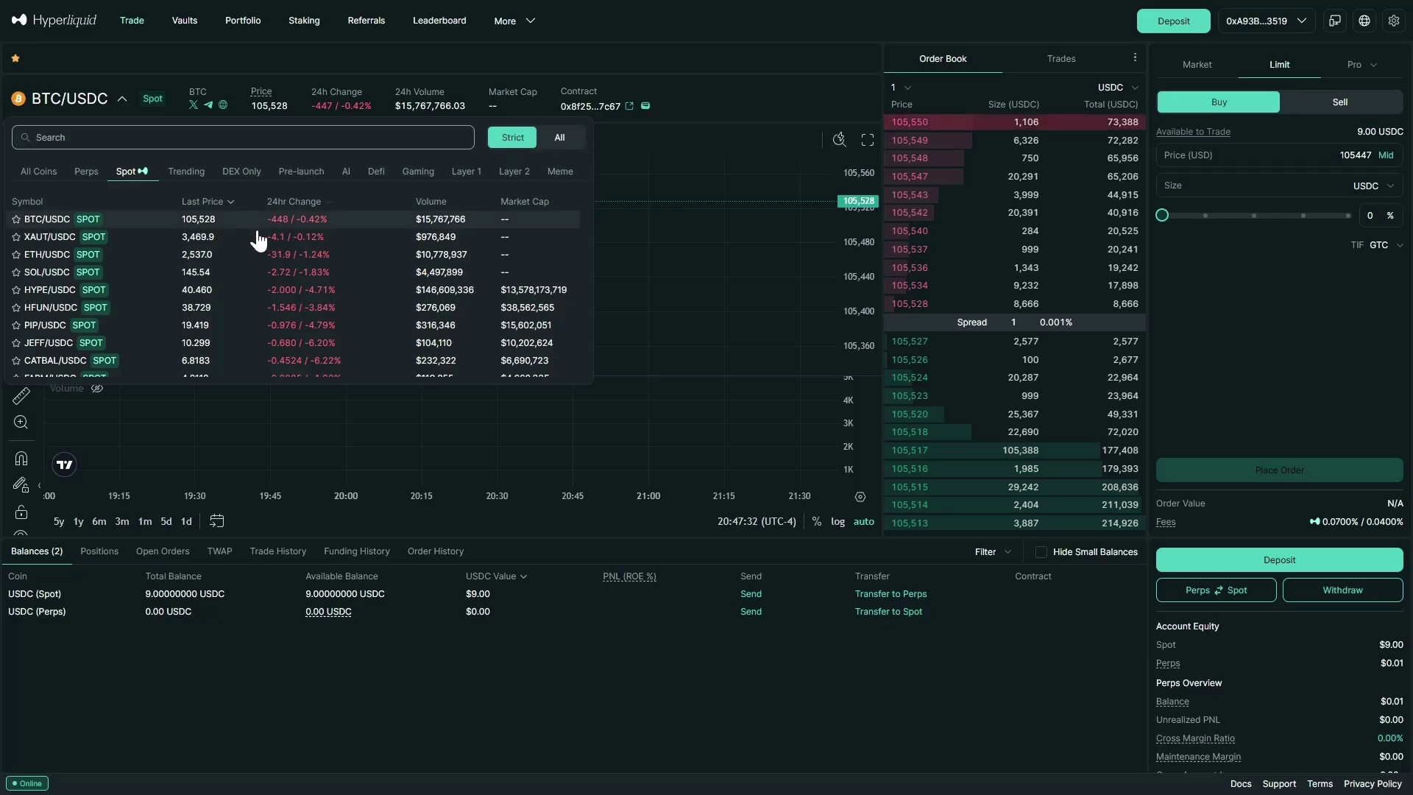
left_click(560, 137)
scroll(173, 298, "down", 10)
scroll(173, 298, "down", 15)
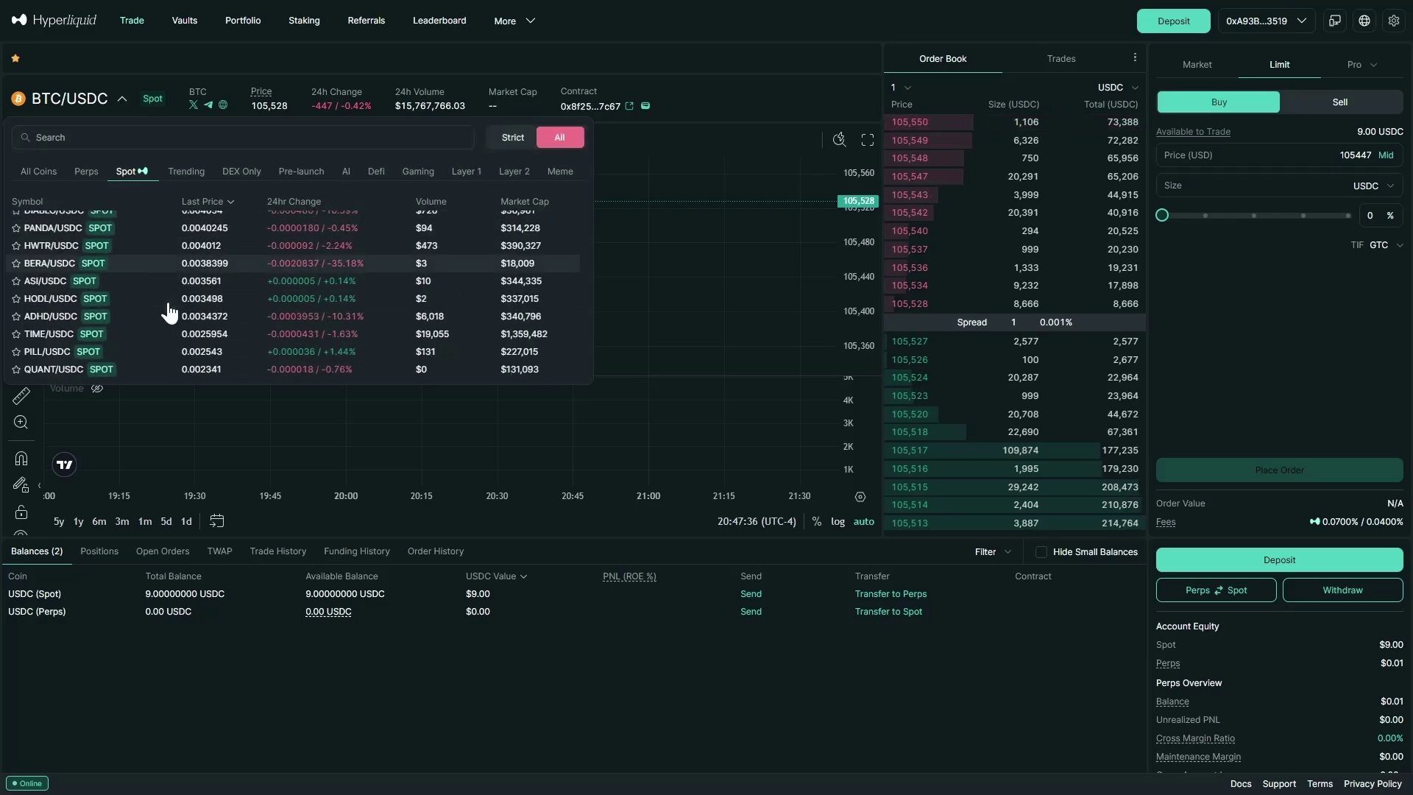
left_click(502, 140)
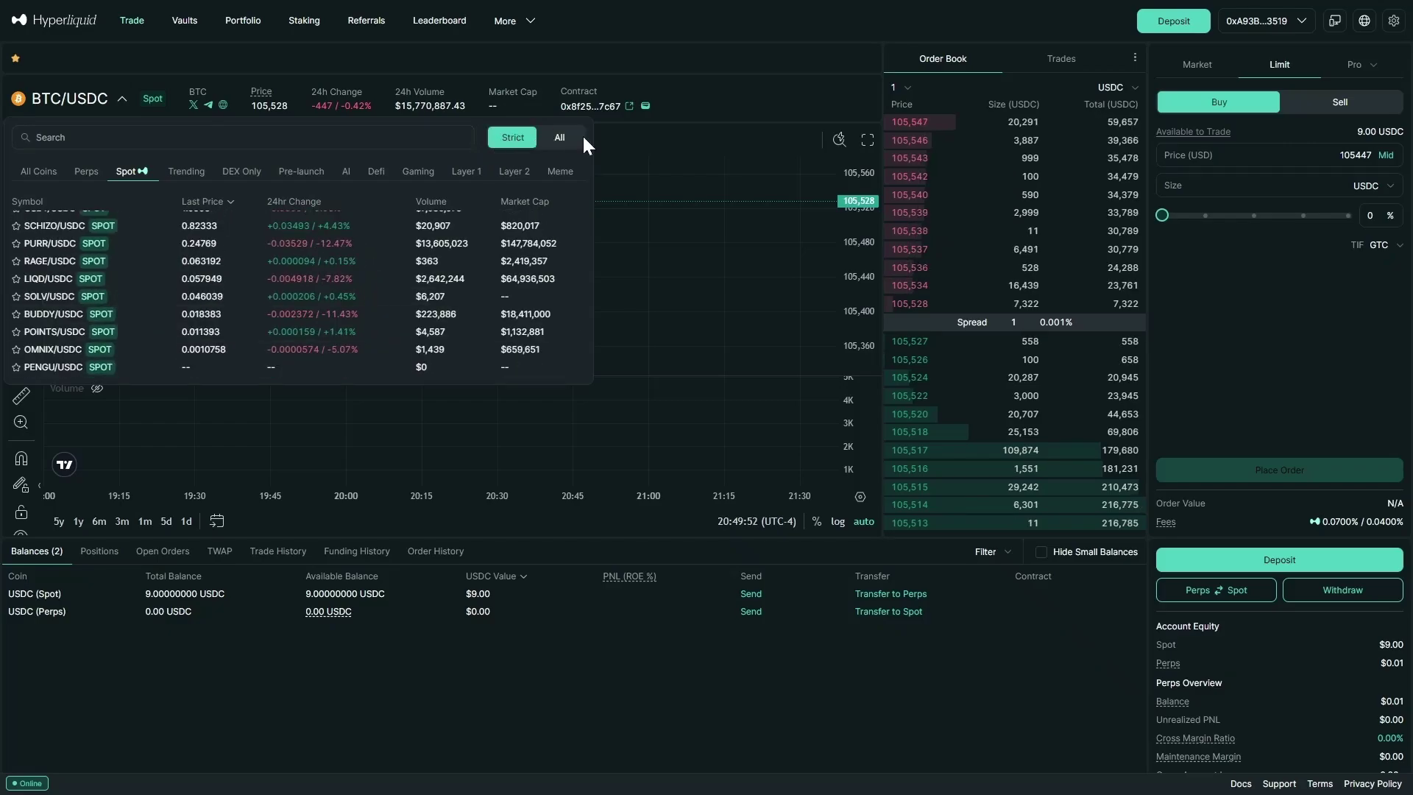
scroll(194, 263, "up", 10)
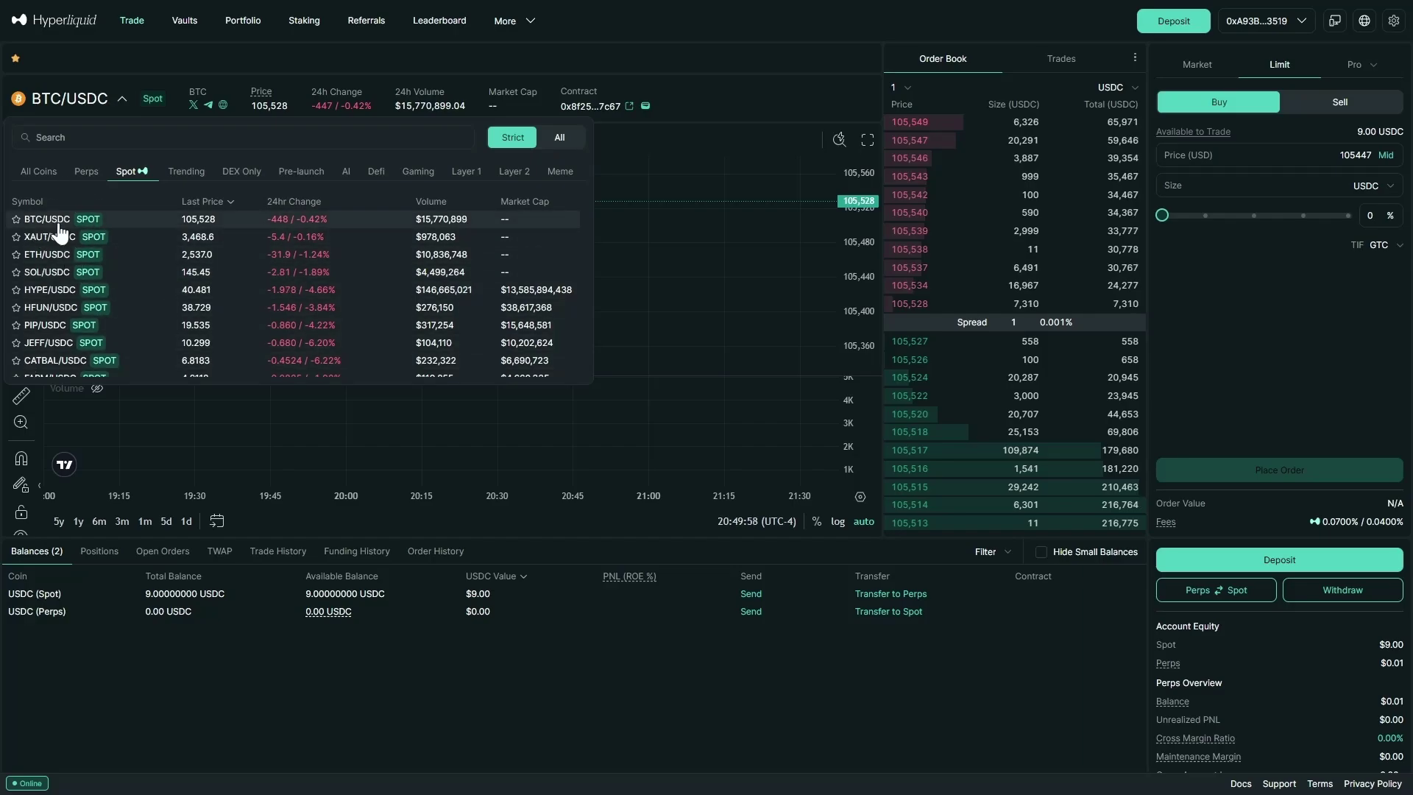
left_click(558, 139)
scroll(30, 261, "down", 15)
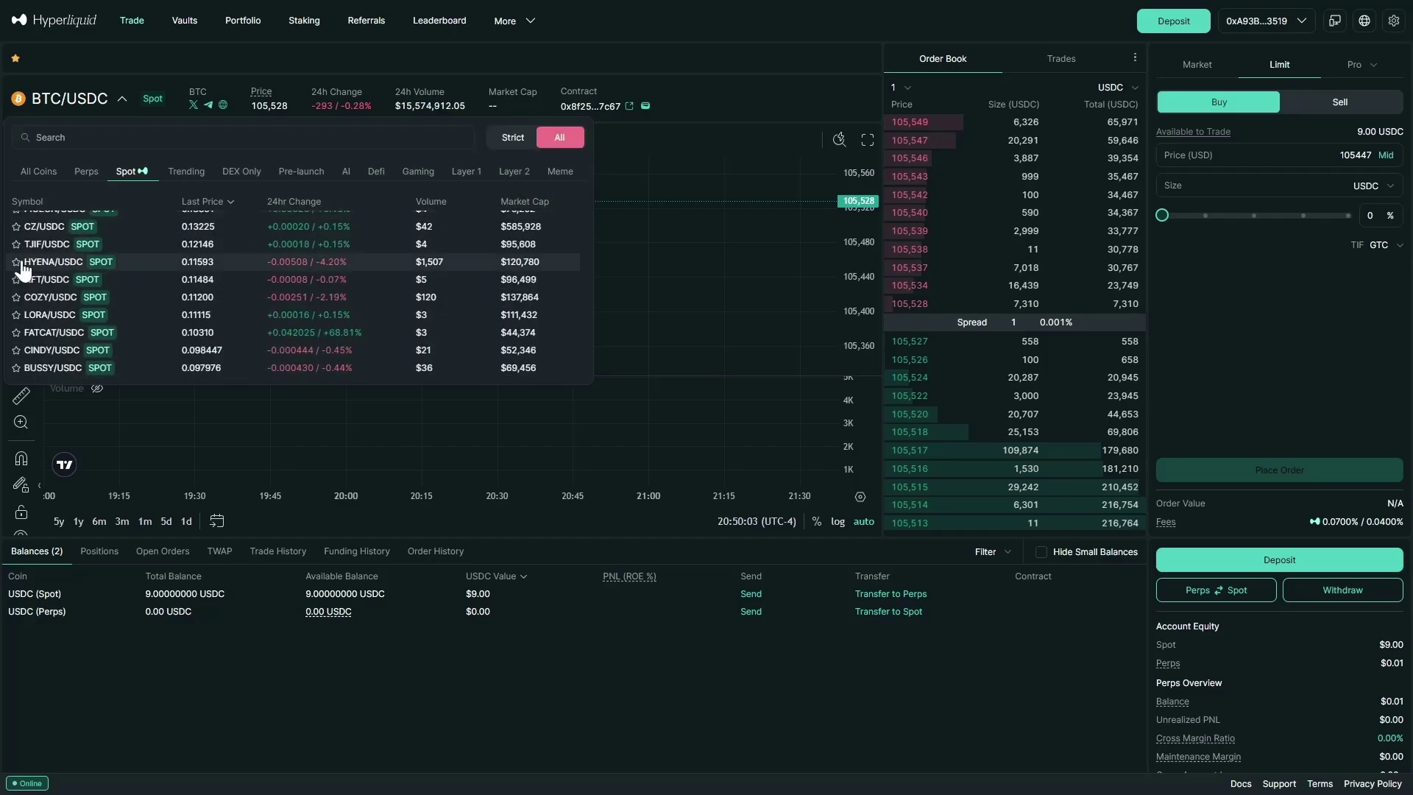
scroll(41, 299, "down", 5)
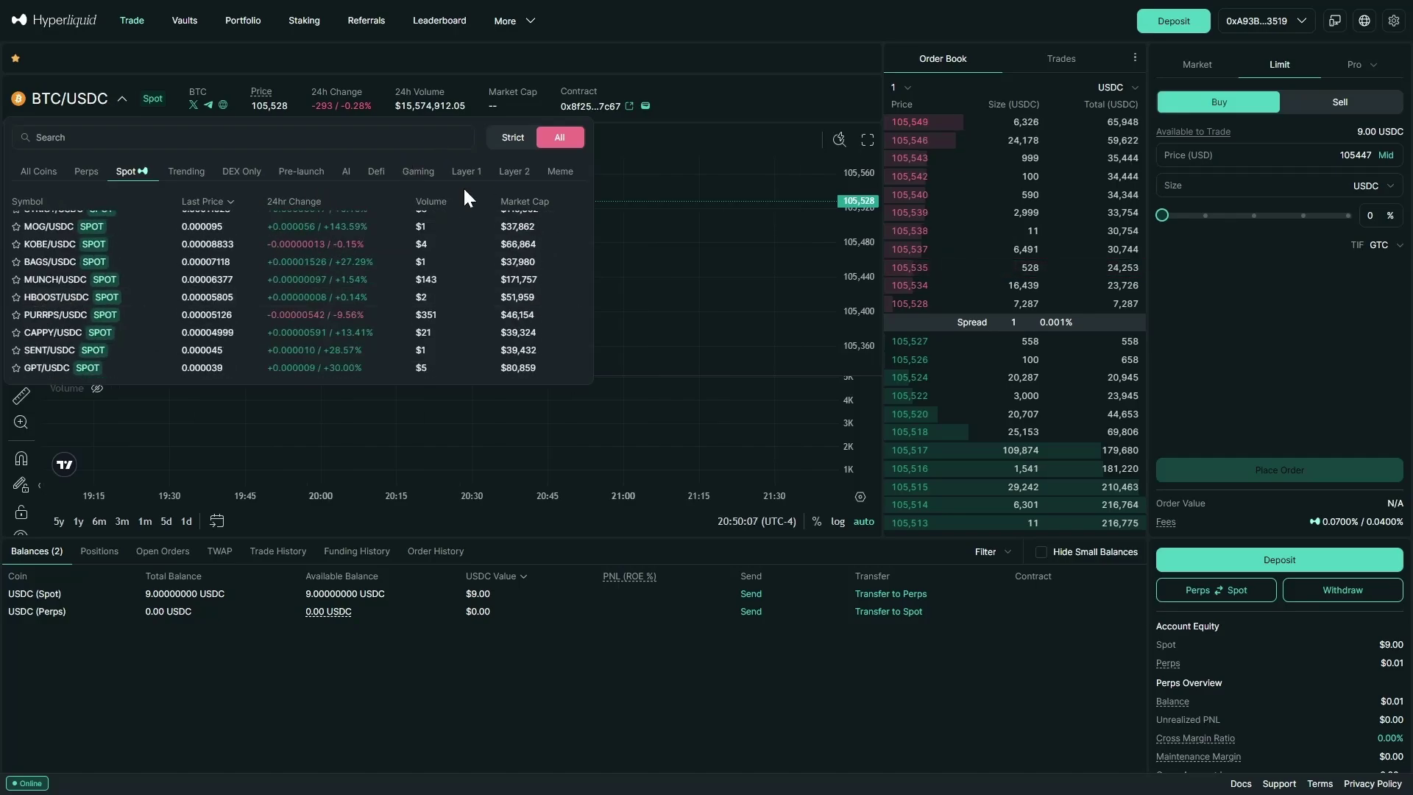
left_click(495, 134)
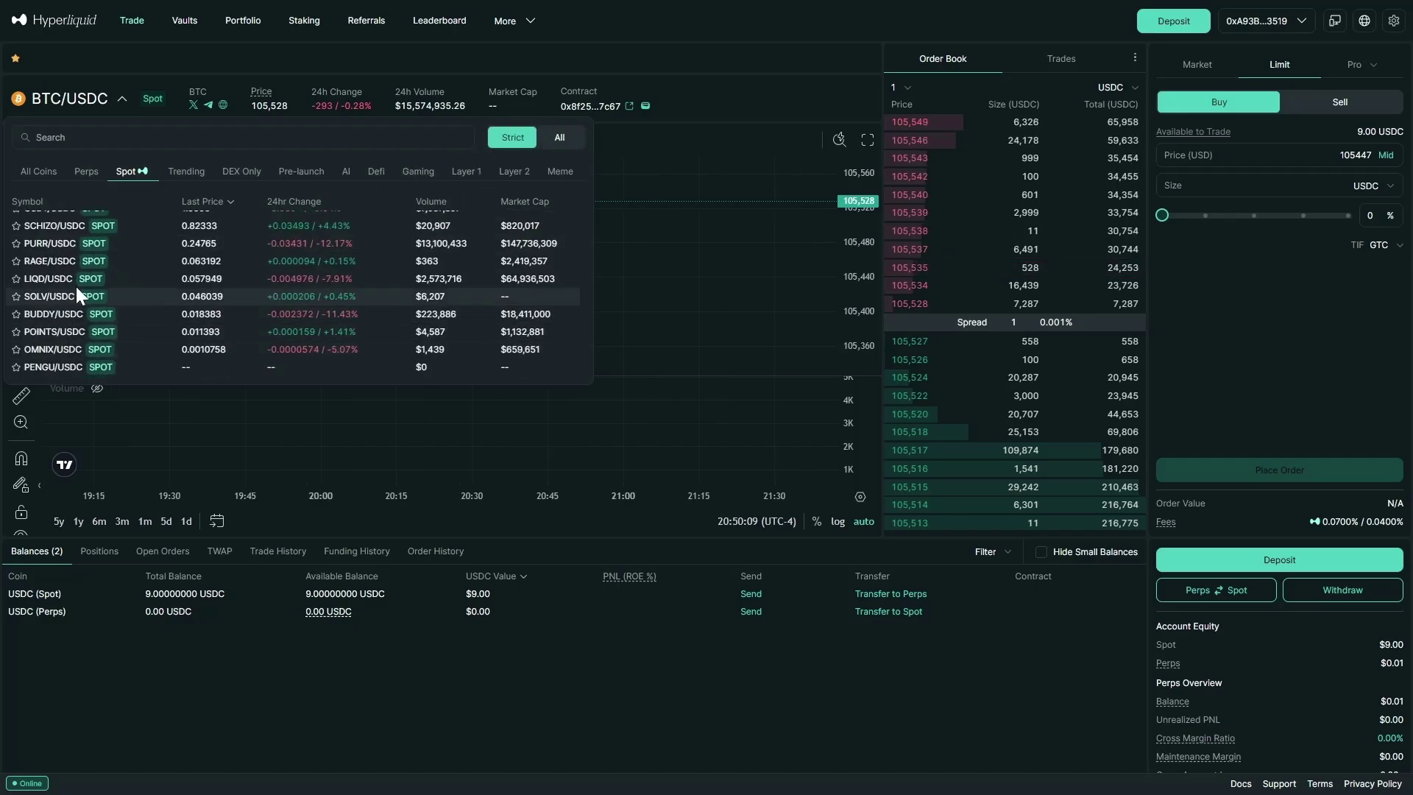
Scroll through All spot pairs once more, then settle on the Strict list with BTC/USDC first
scroll(60, 286, "up", 10)
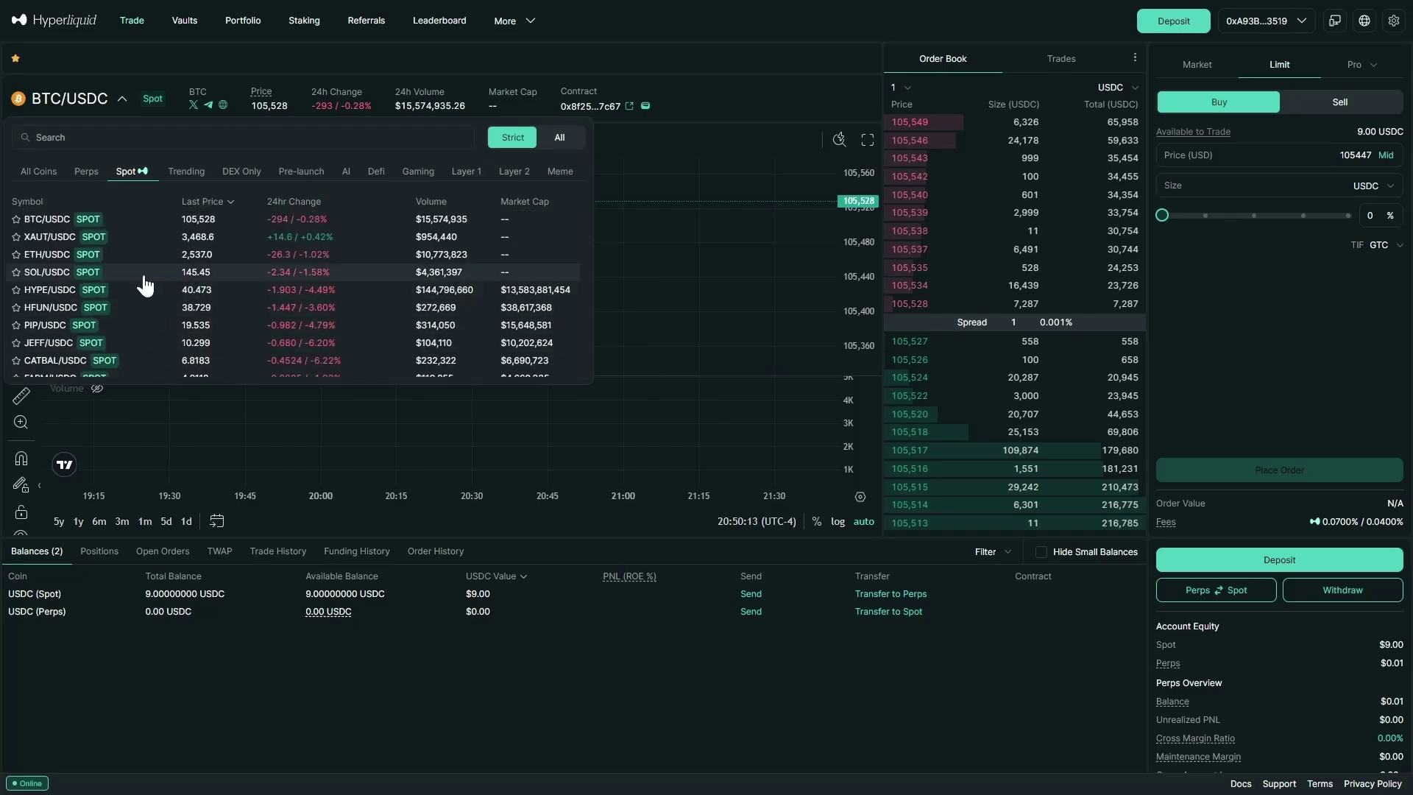
scroll(103, 306, "down", 10)
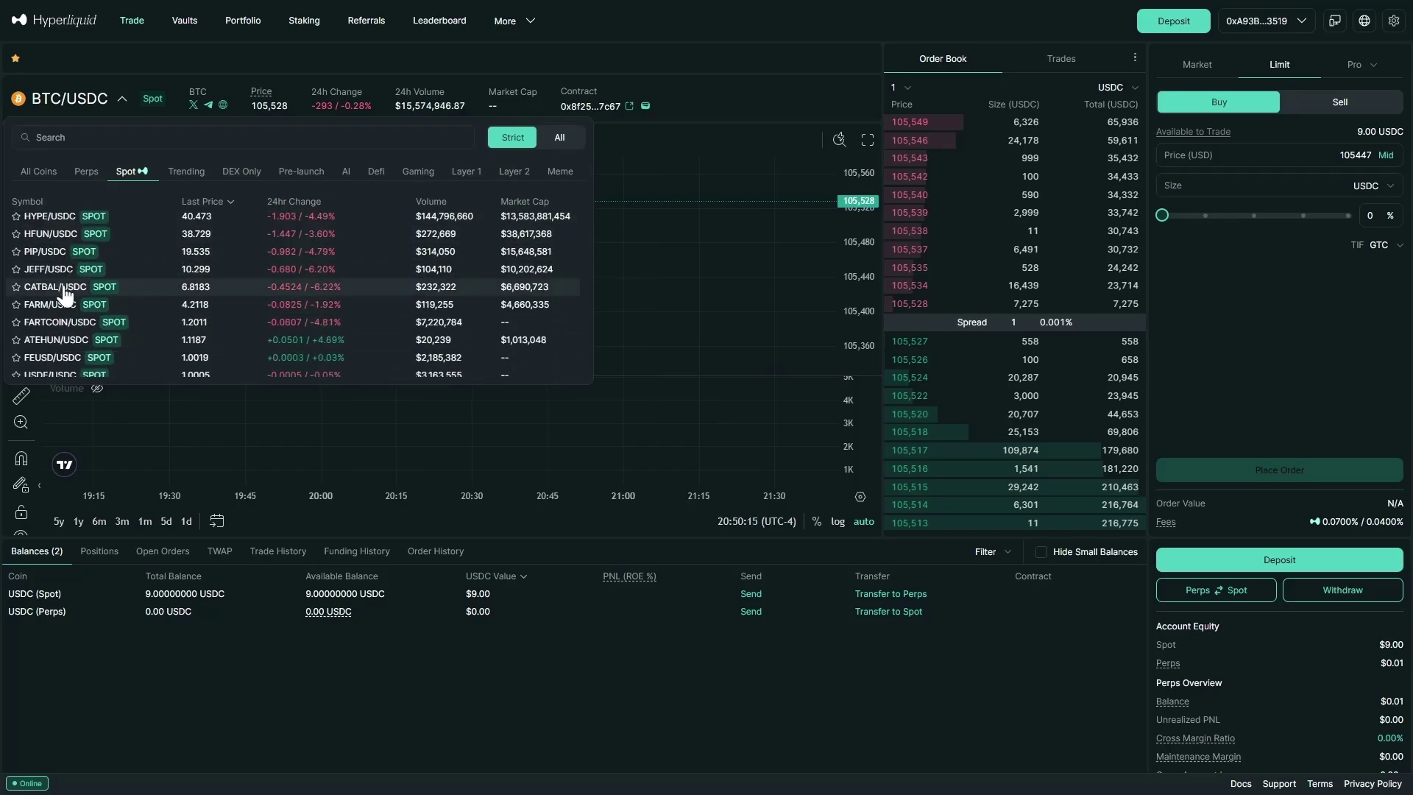
scroll(71, 304, "up", 10)
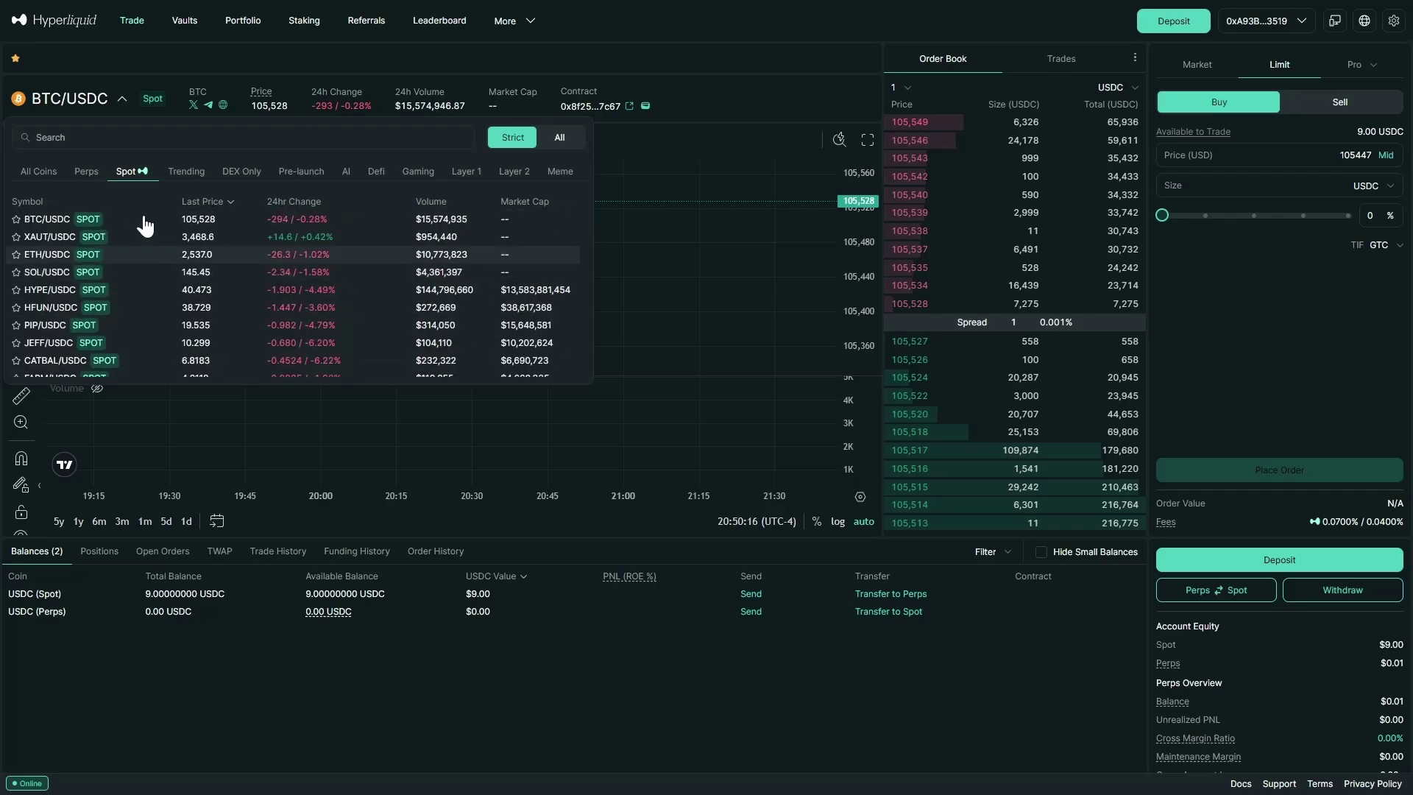
left_click(560, 138)
scroll(338, 240, "down", 15)
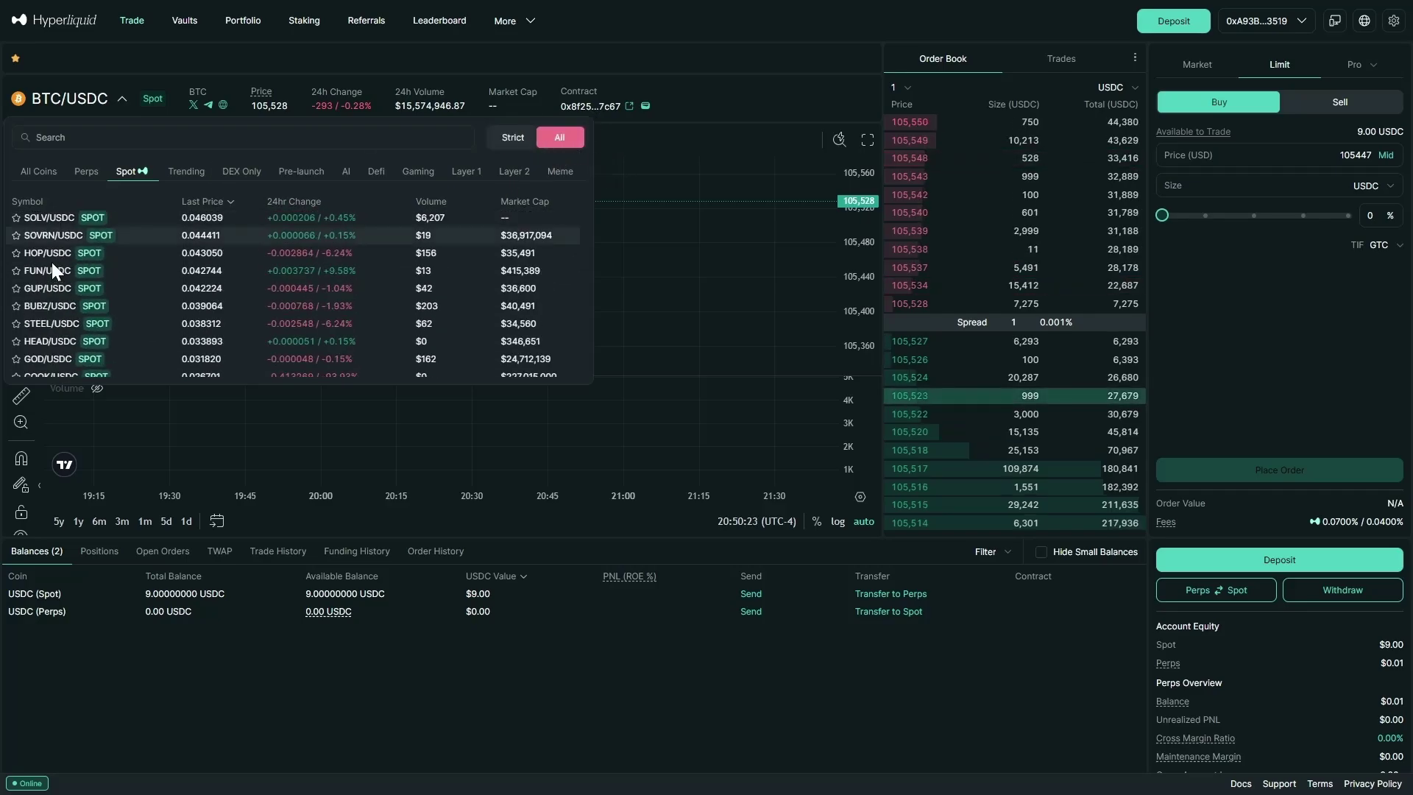
scroll(52, 271, "down", 5)
scroll(52, 279, "down", 5)
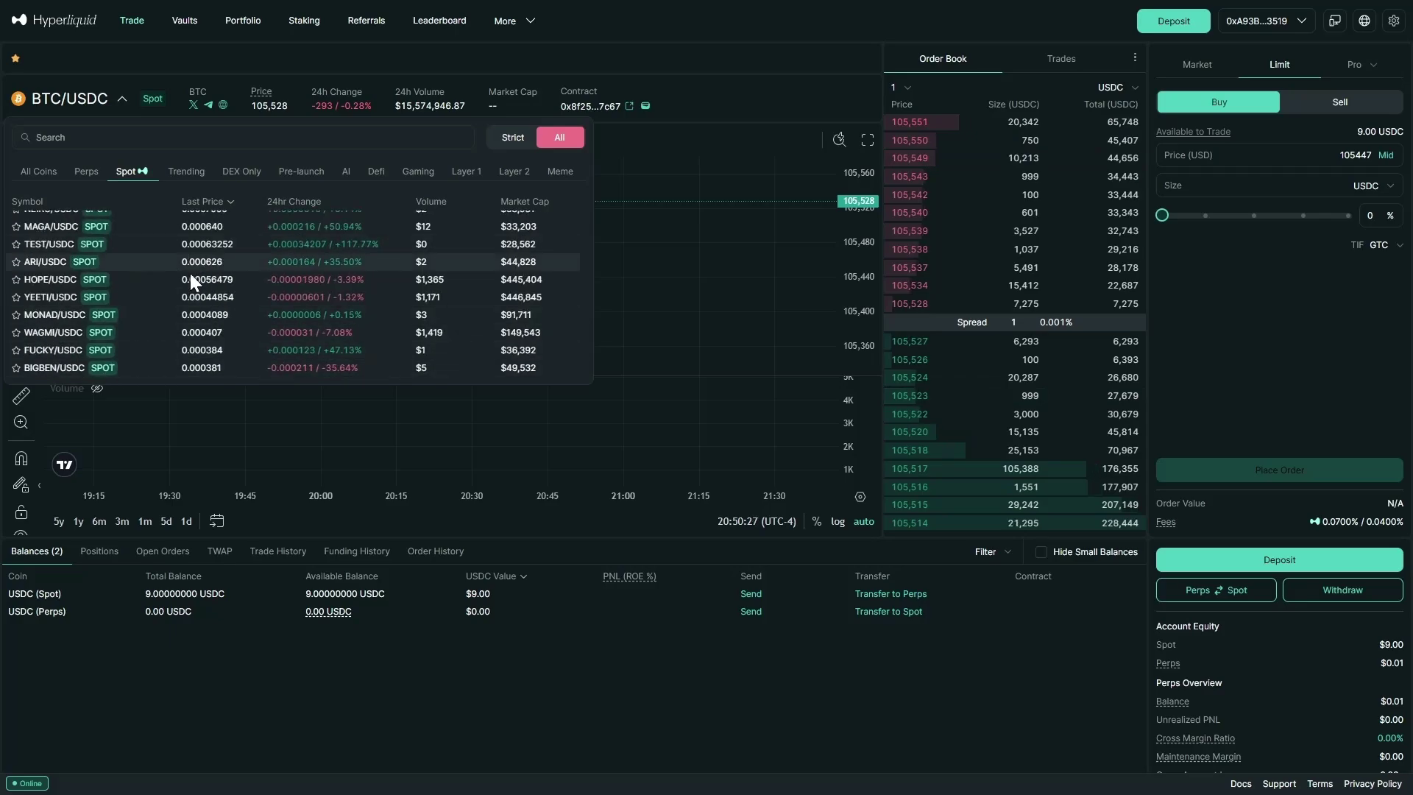
scroll(342, 289, "up", 5)
scroll(393, 290, "up", 10)
left_click(514, 139)
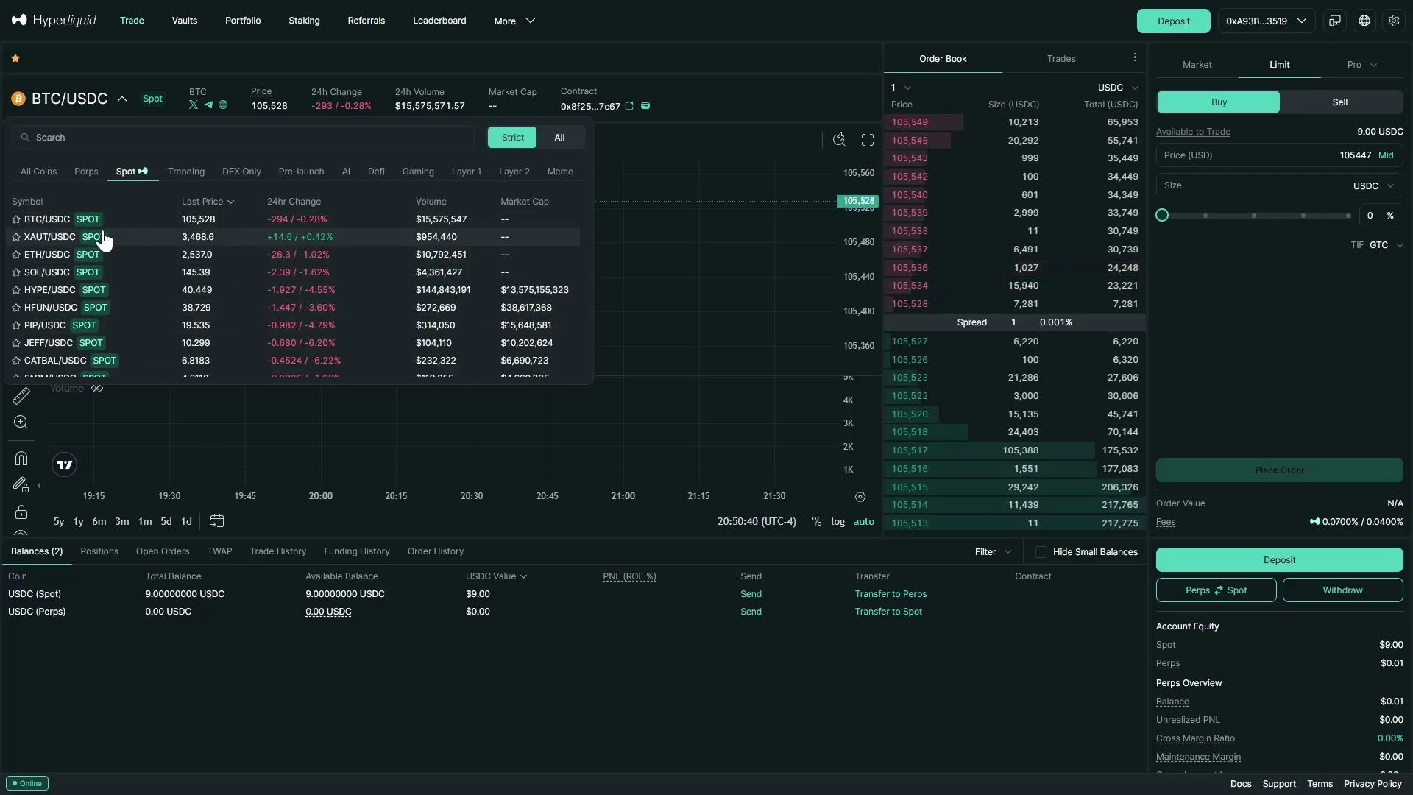
Sort the spot coin list by Market Cap, largest first
left_click(305, 203)
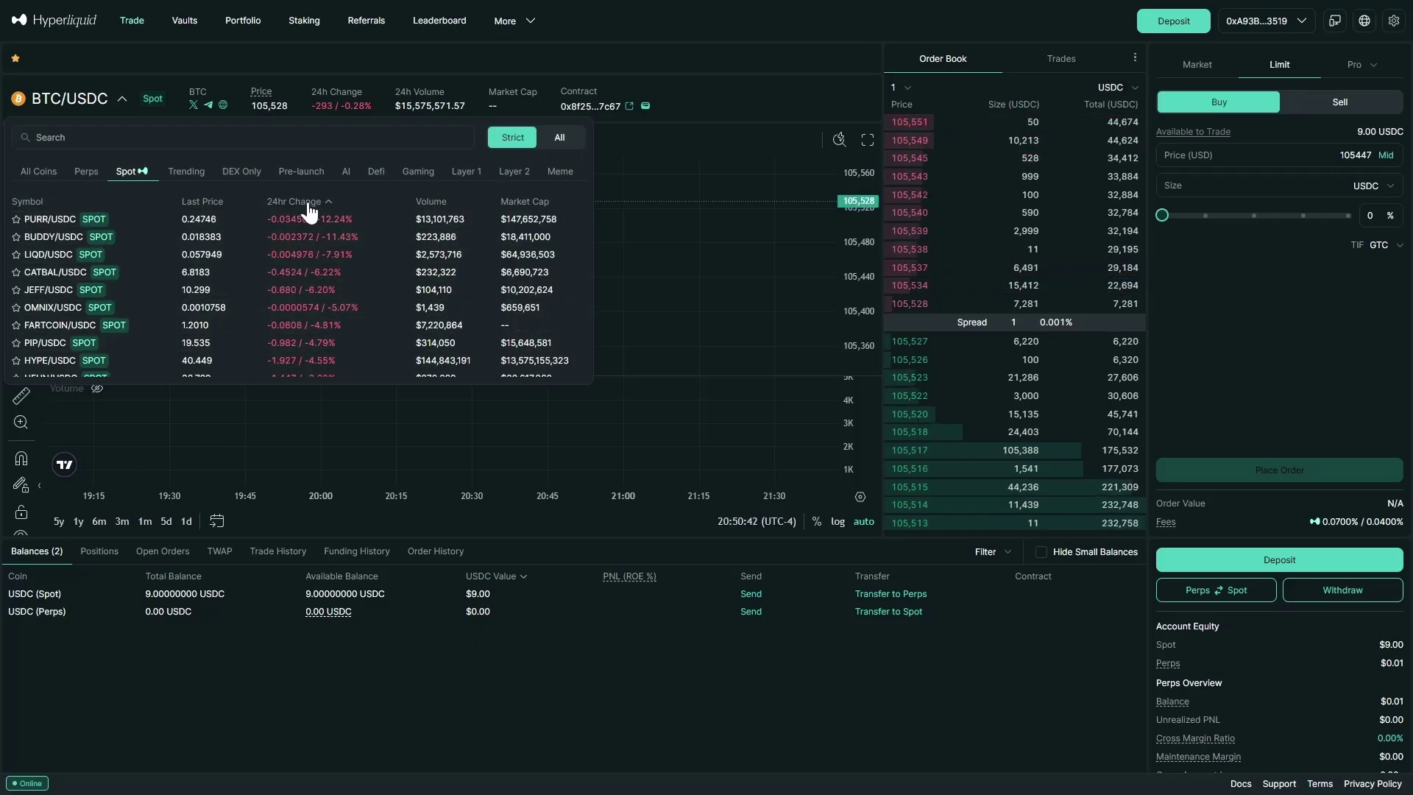
left_click(427, 203)
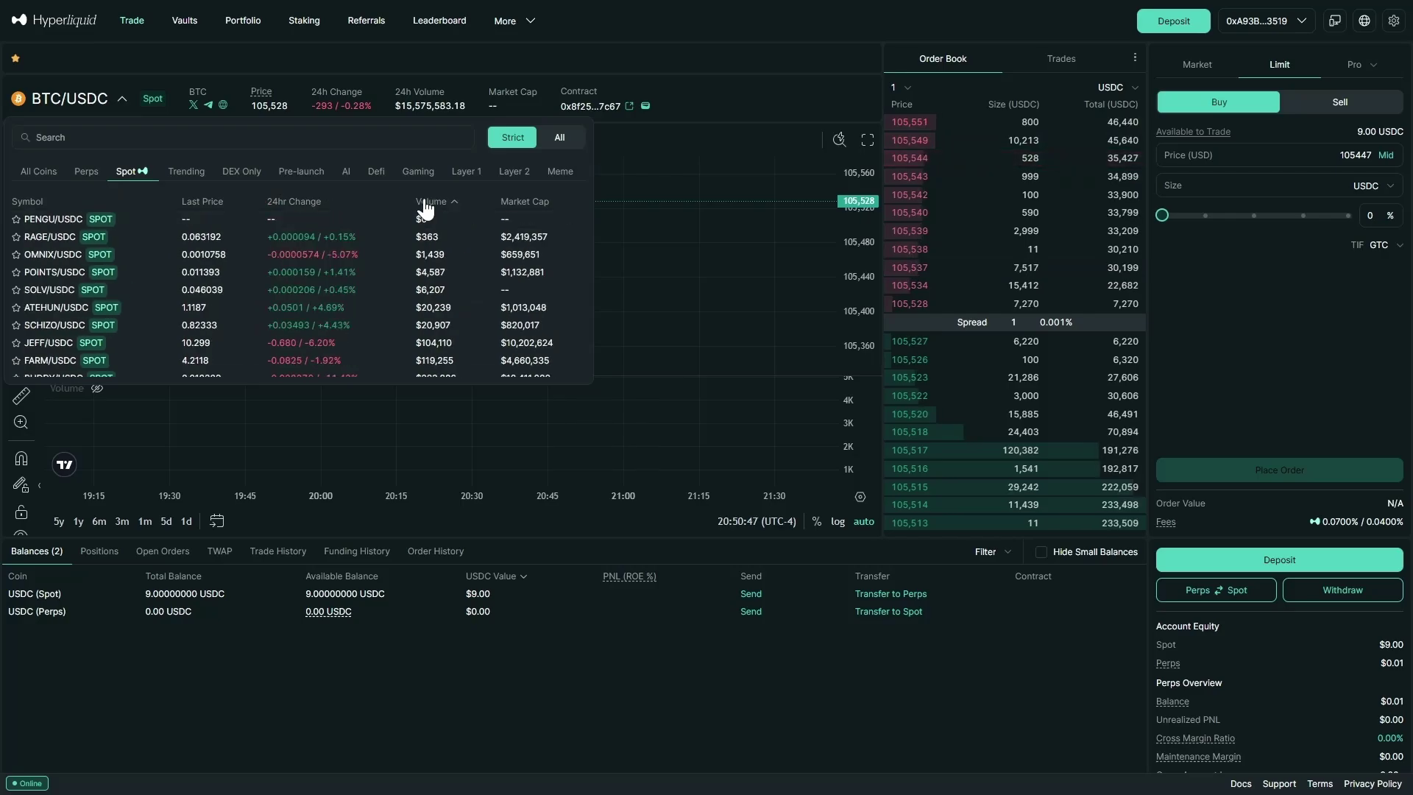
left_click(524, 204)
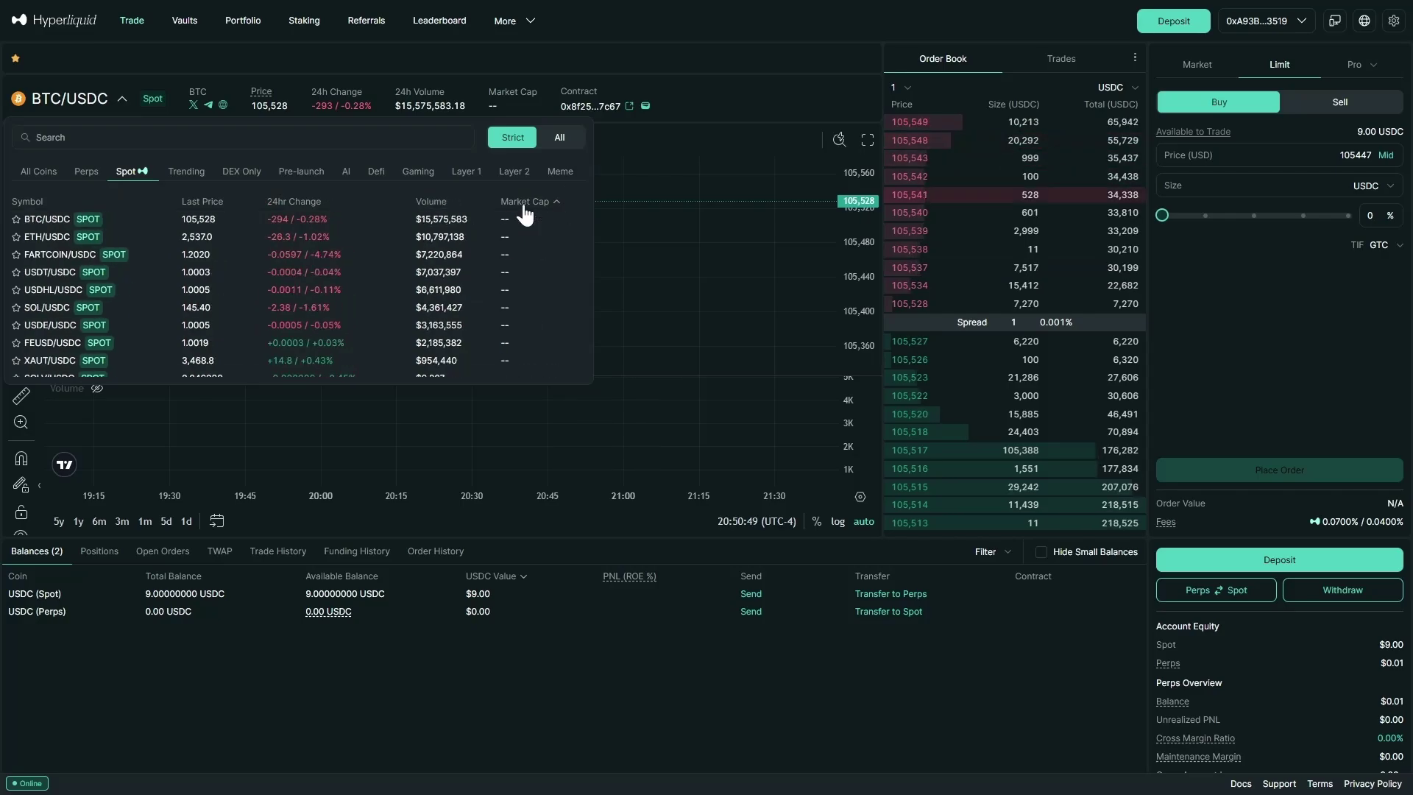
left_click(524, 204)
left_click(524, 205)
left_click(524, 205)
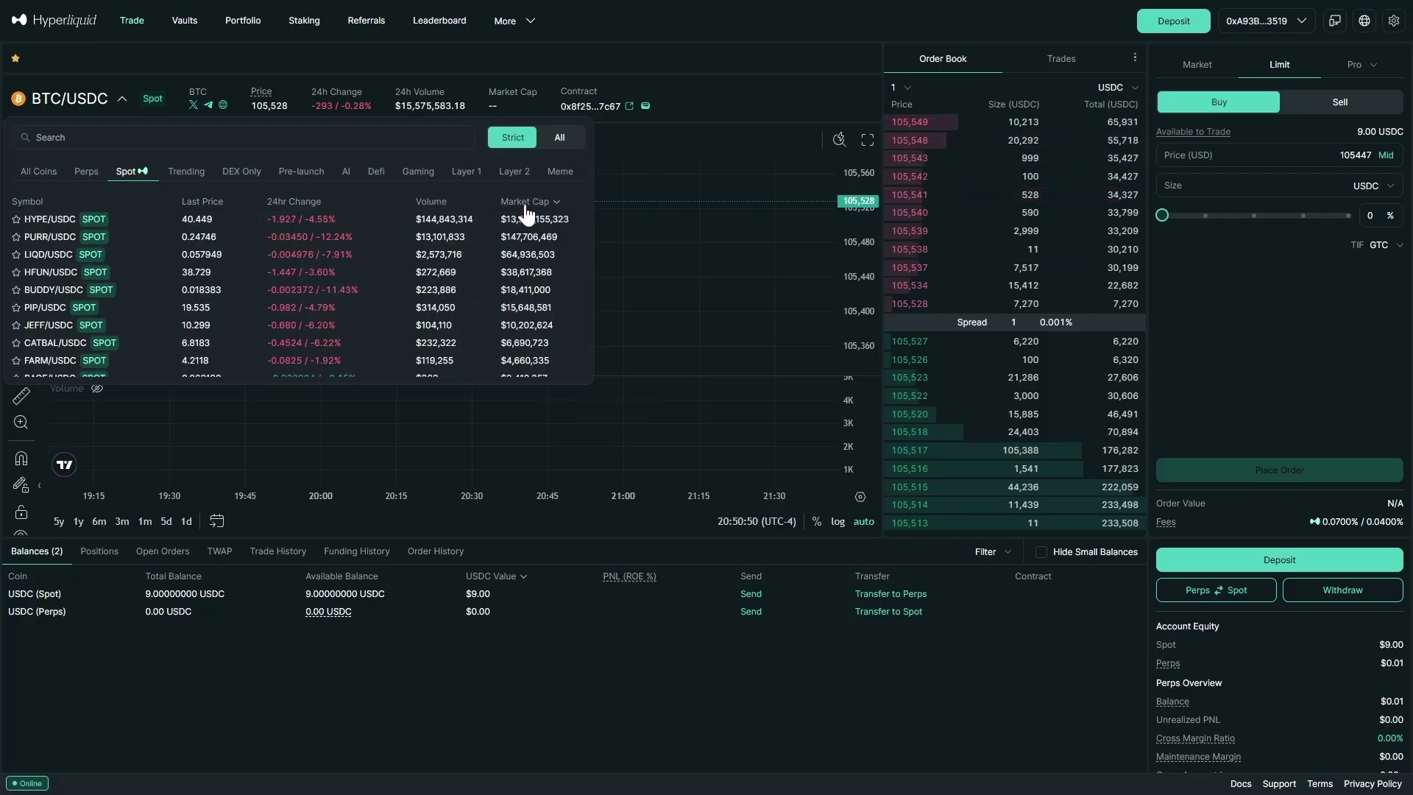
Star PURR, PIP and BUDDY as favourites, then select the HYPE/USDC spot market
left_click(14, 219)
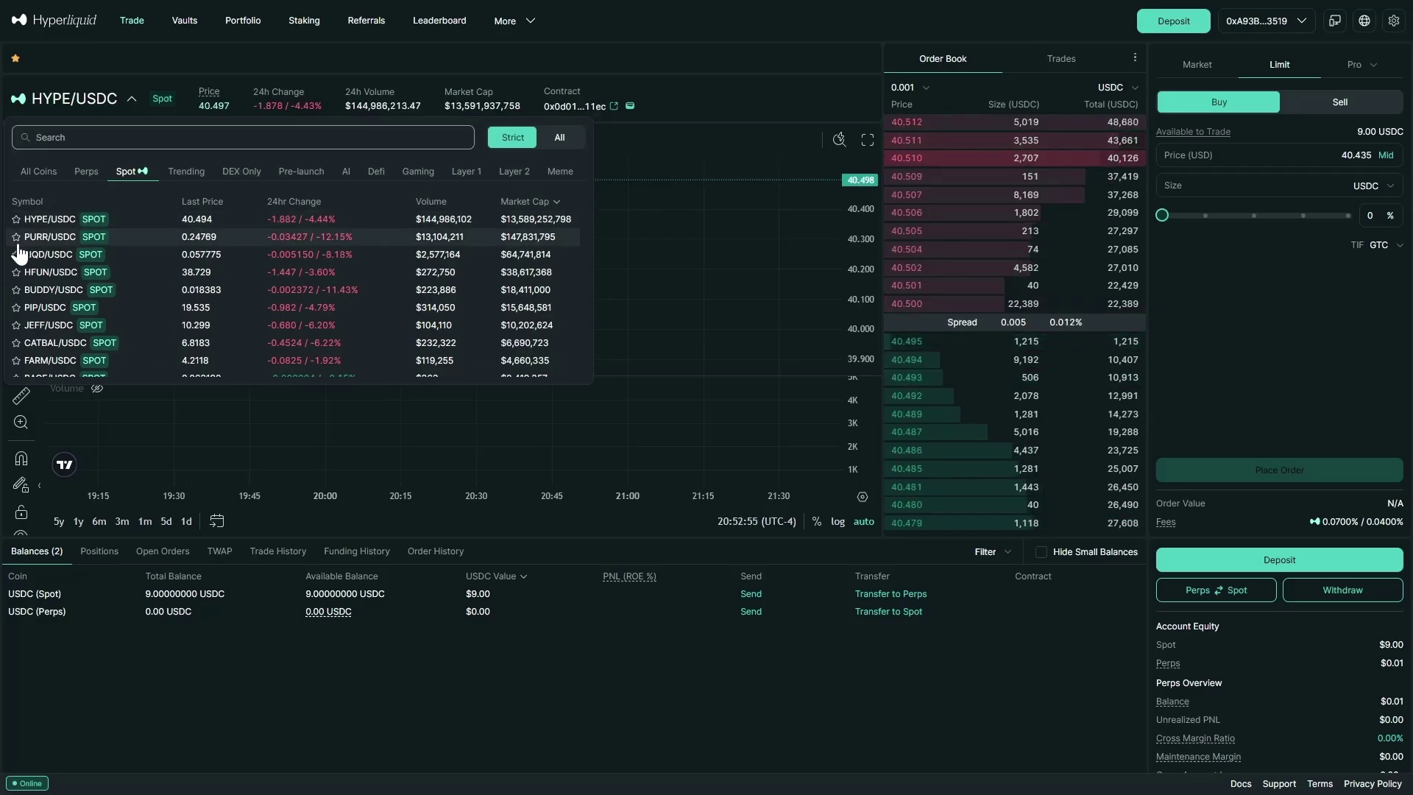
left_click(15, 238)
scroll(18, 273, "down", 5)
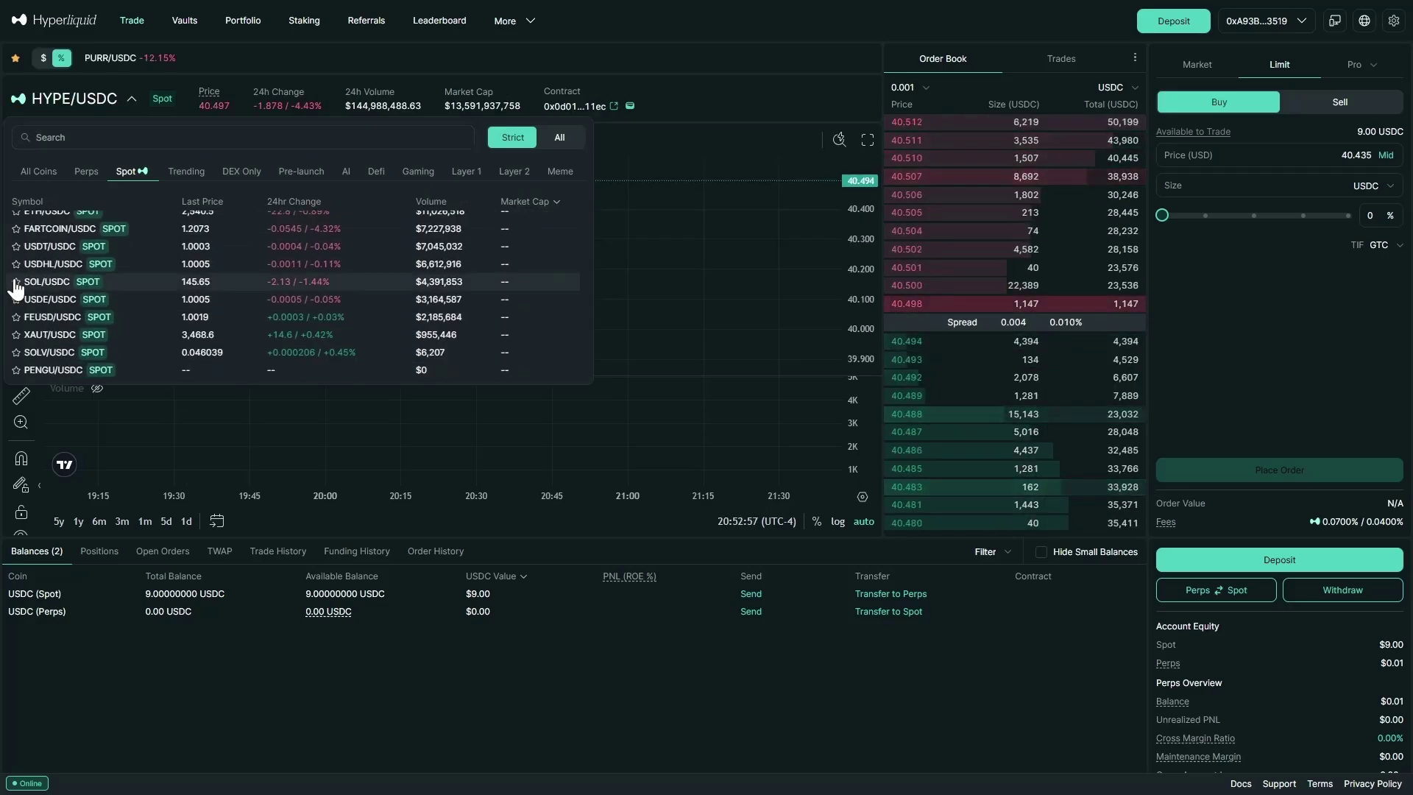
left_click(20, 263)
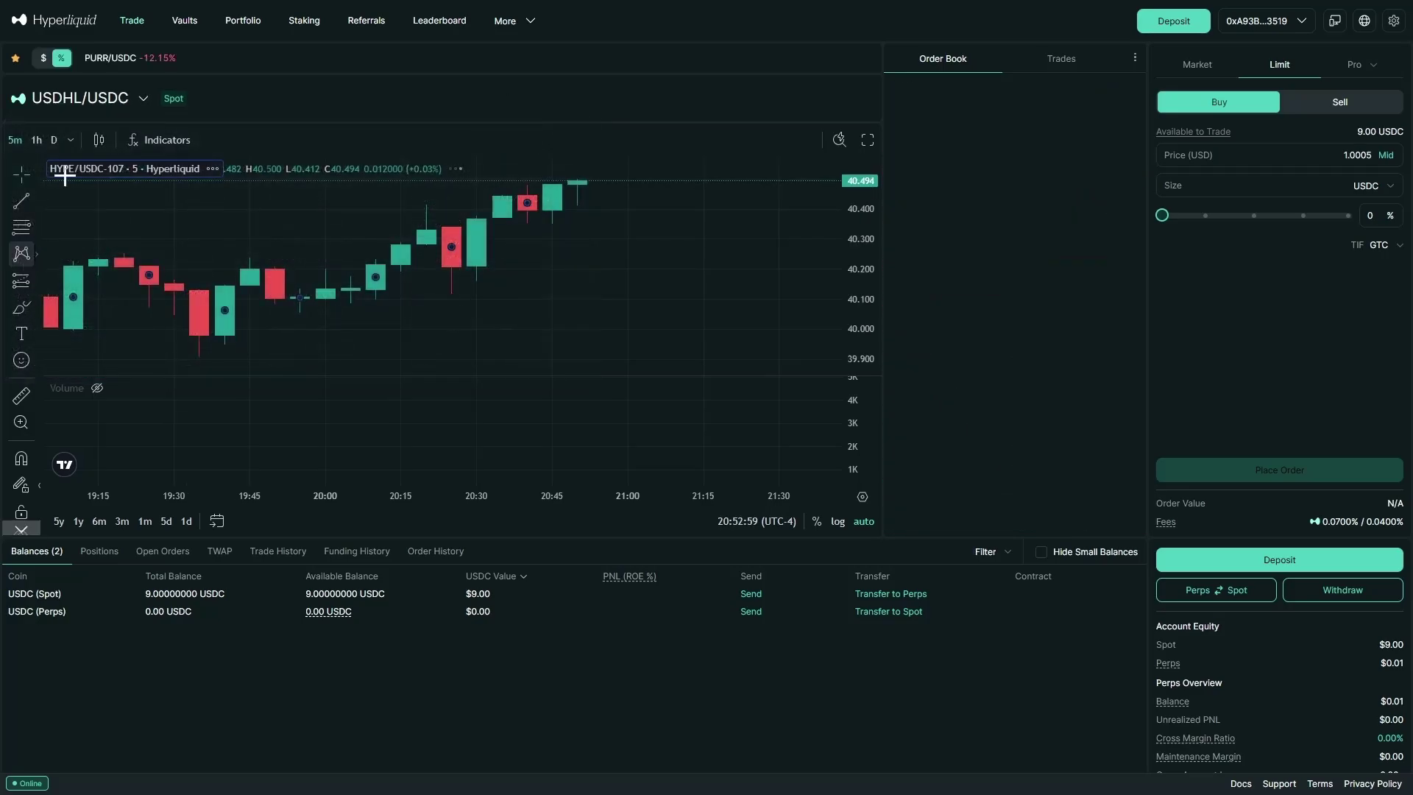
left_click(81, 101)
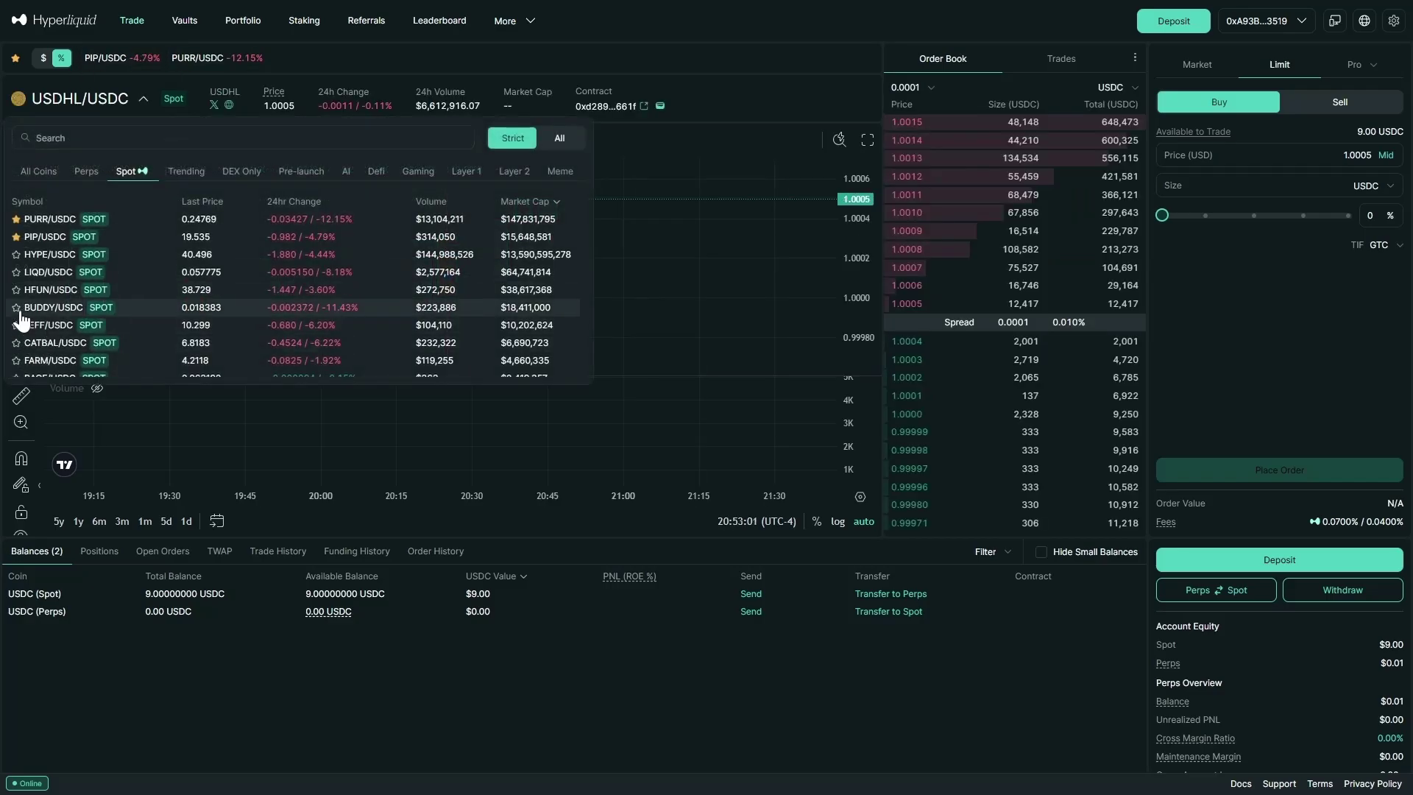
left_click(17, 308)
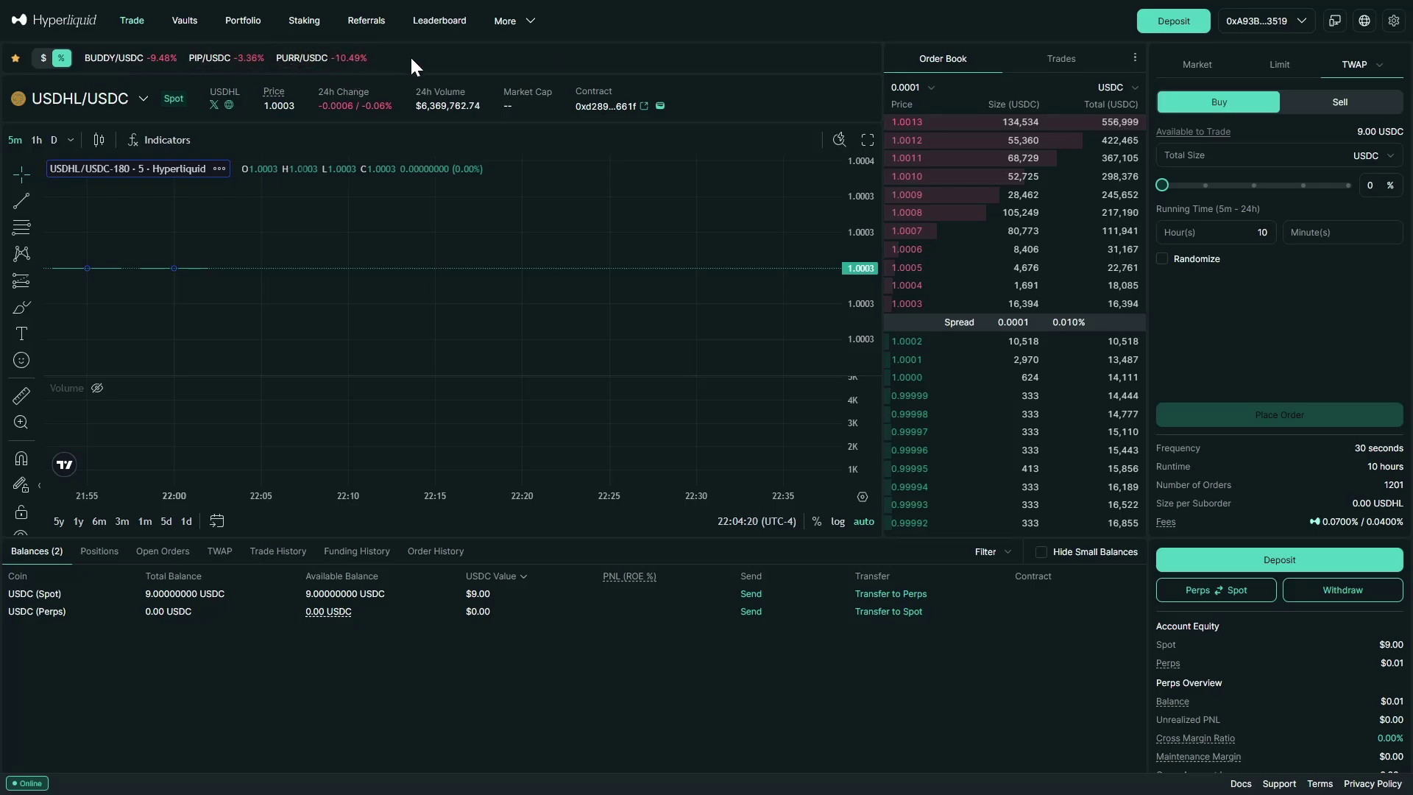
left_click(137, 100)
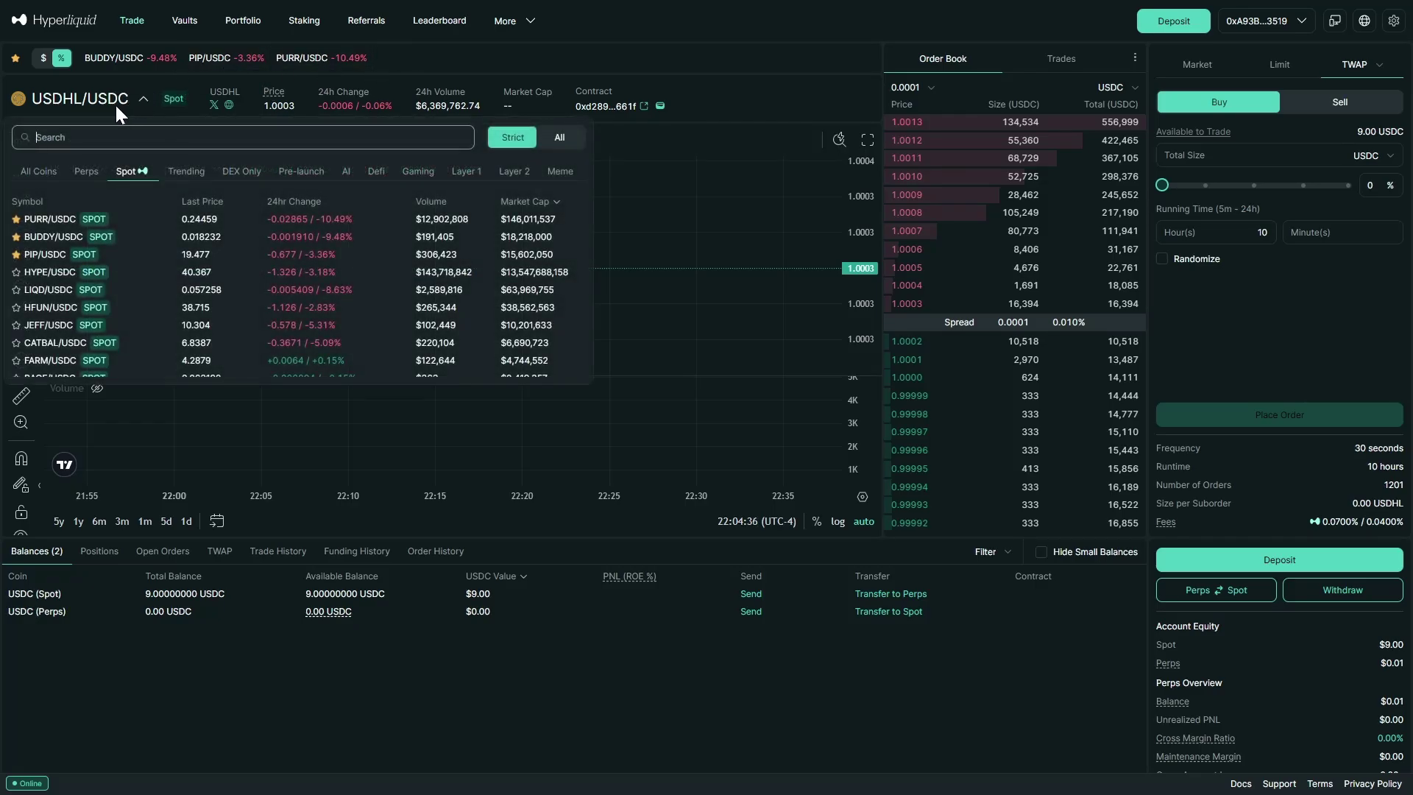
left_click(54, 272)
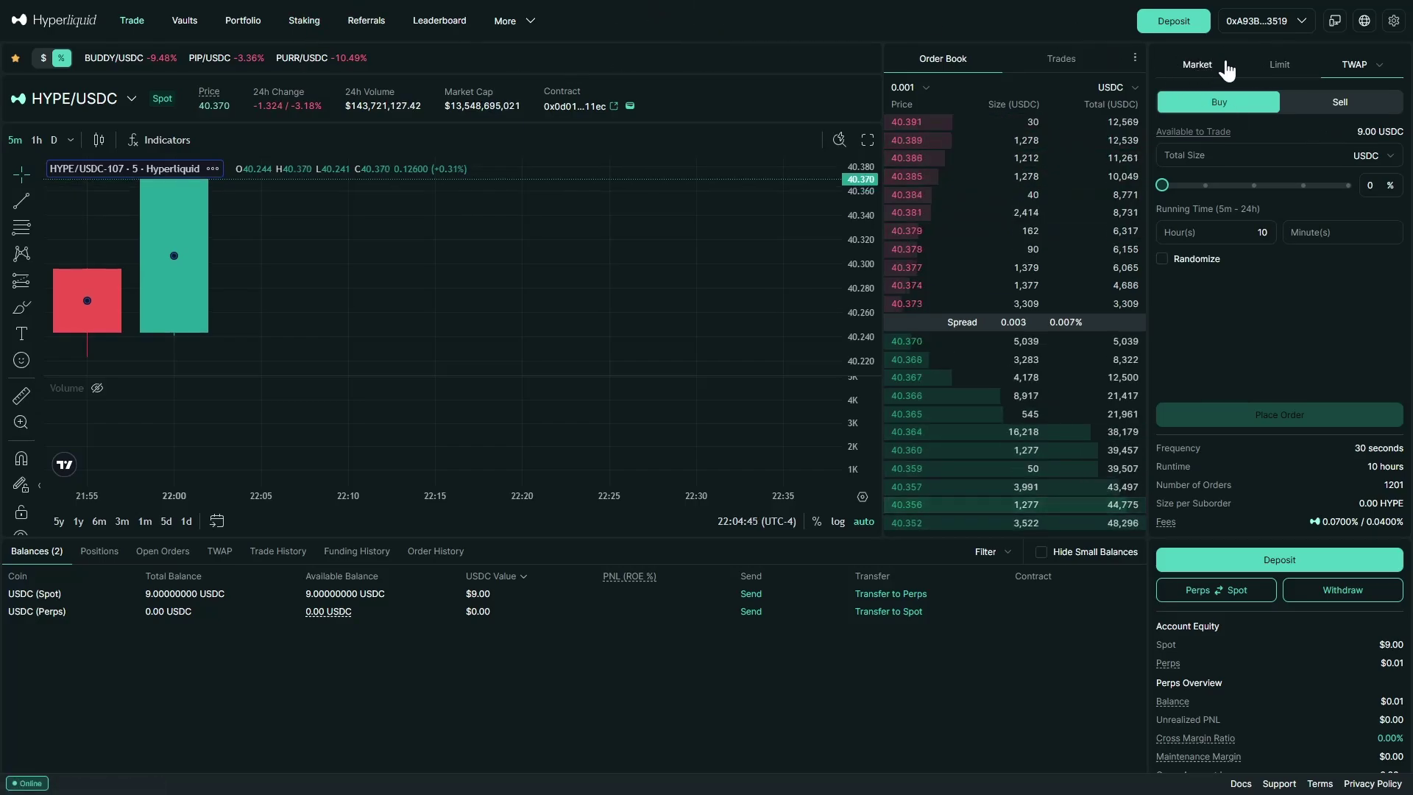
Drag the size slider to 100% for a 9.00 USDC HYPE buy, then choose Limit at 40.367
left_click(1196, 70)
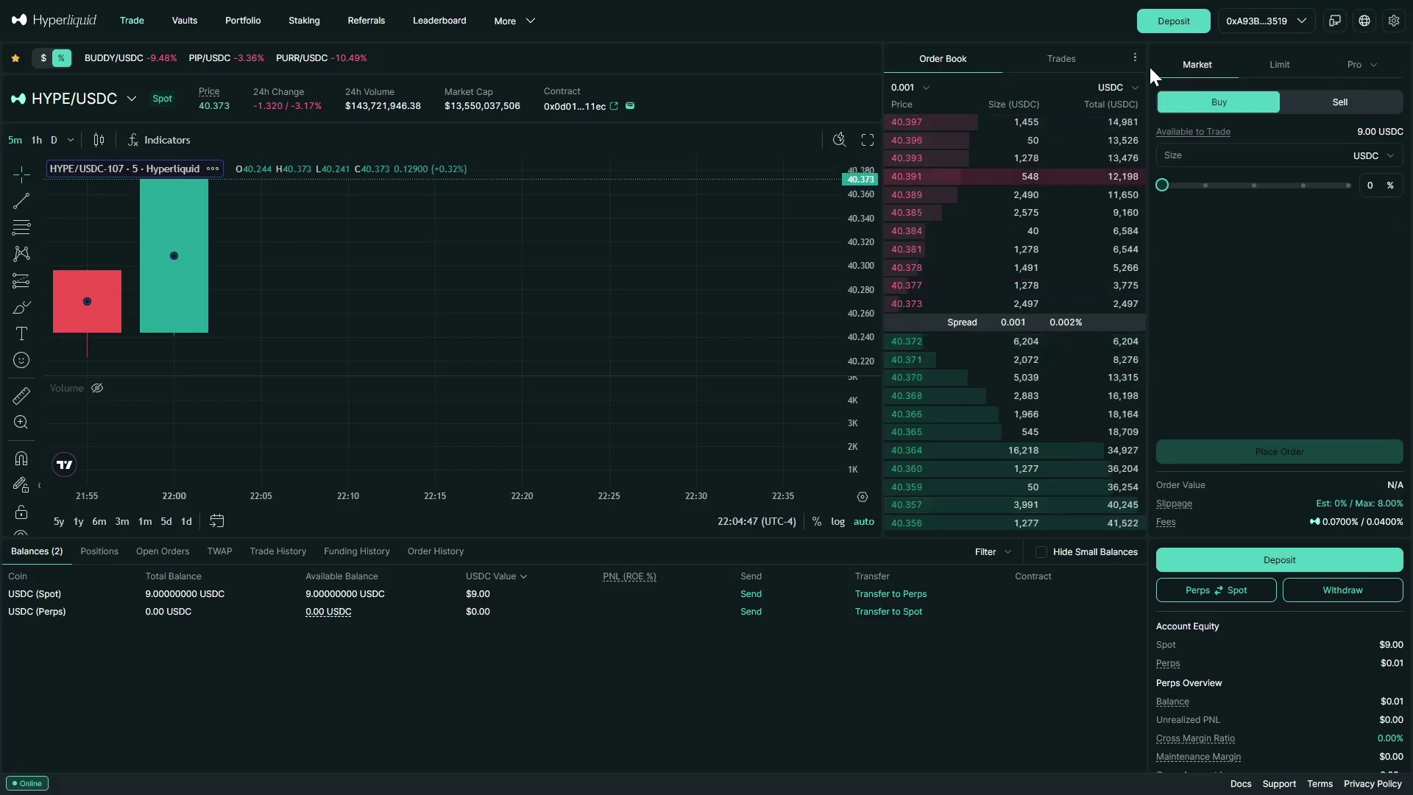
left_click_drag(1163, 185, 1357, 190)
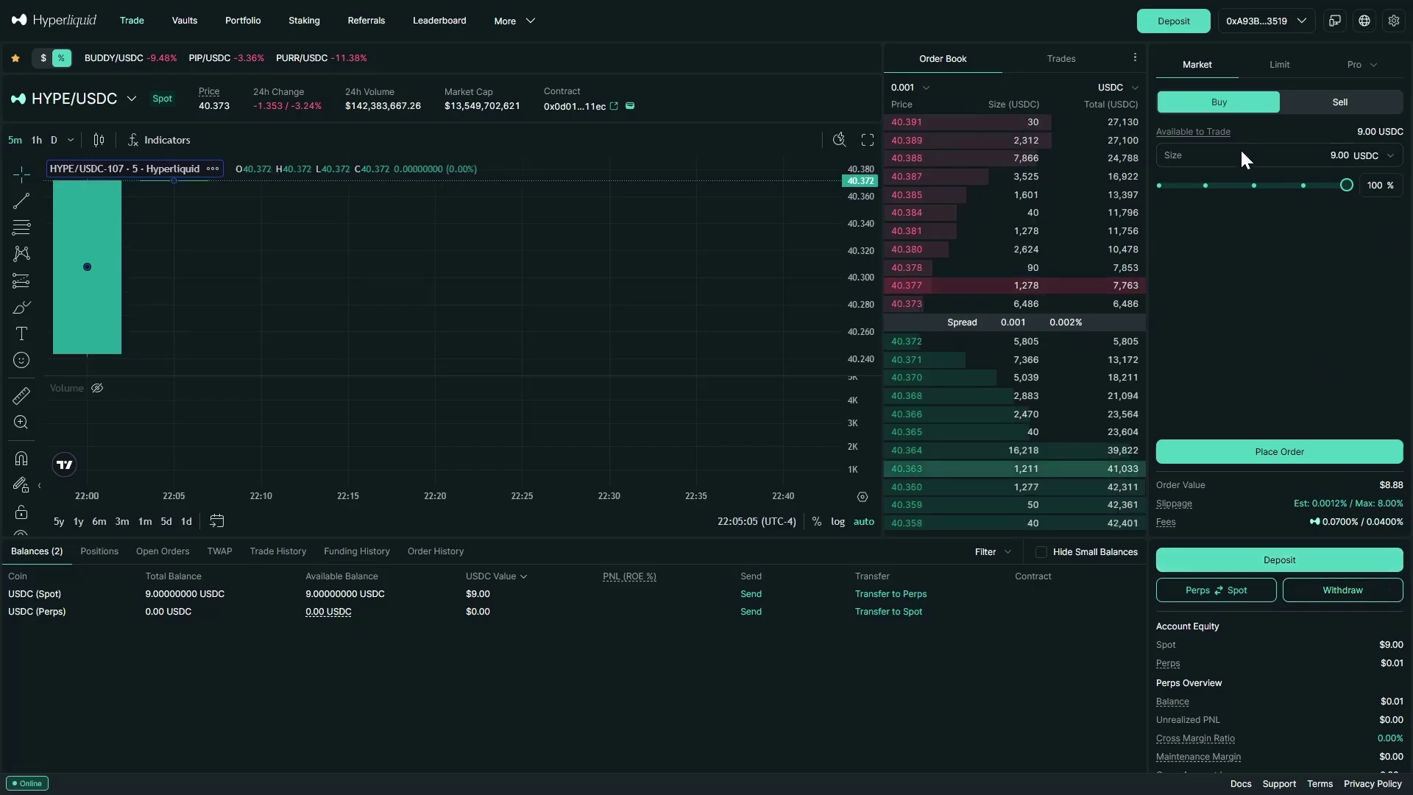
left_click(1274, 67)
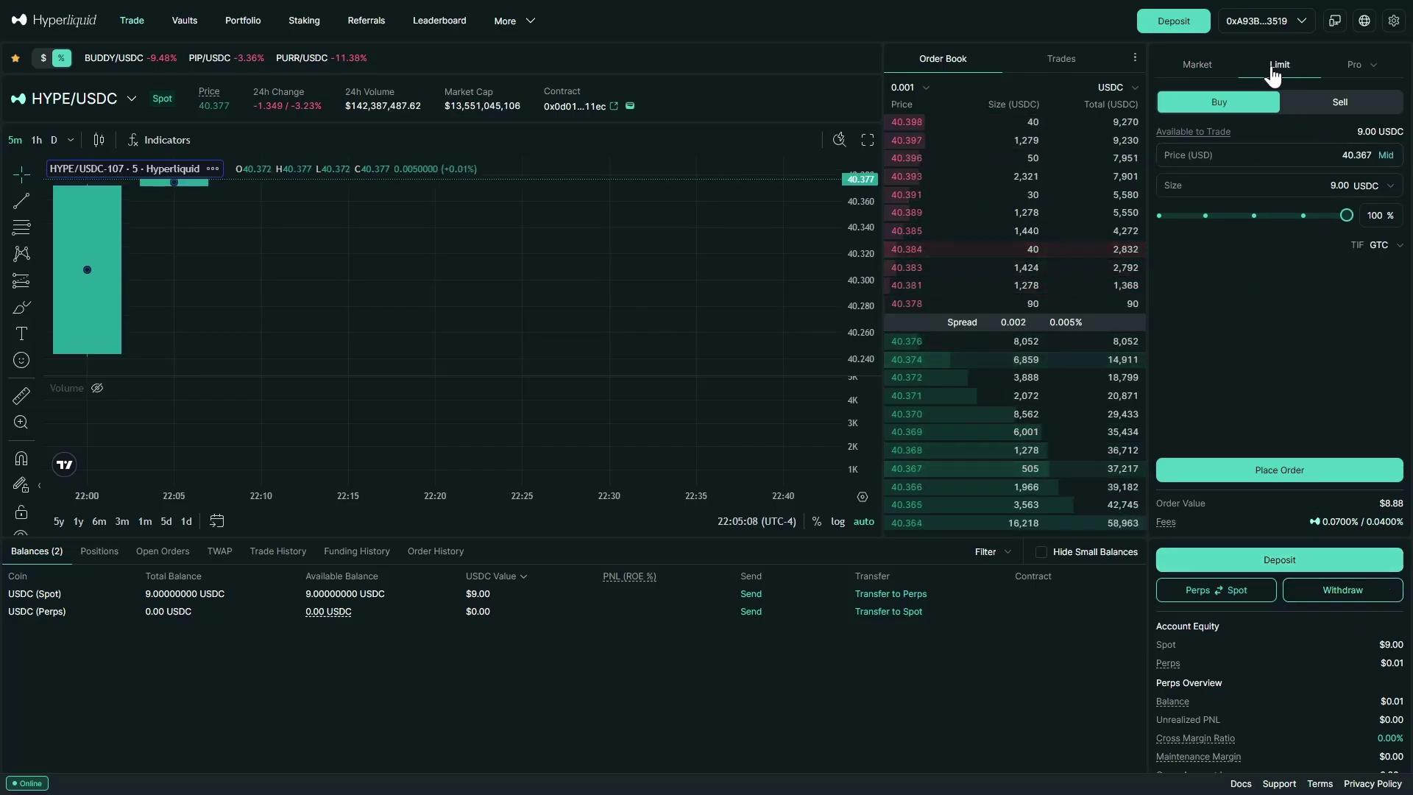
Replace the prefilled limit price with 38 for the 9.00 USDC HYPE buy
double_click(1362, 156)
key("BackSpace")
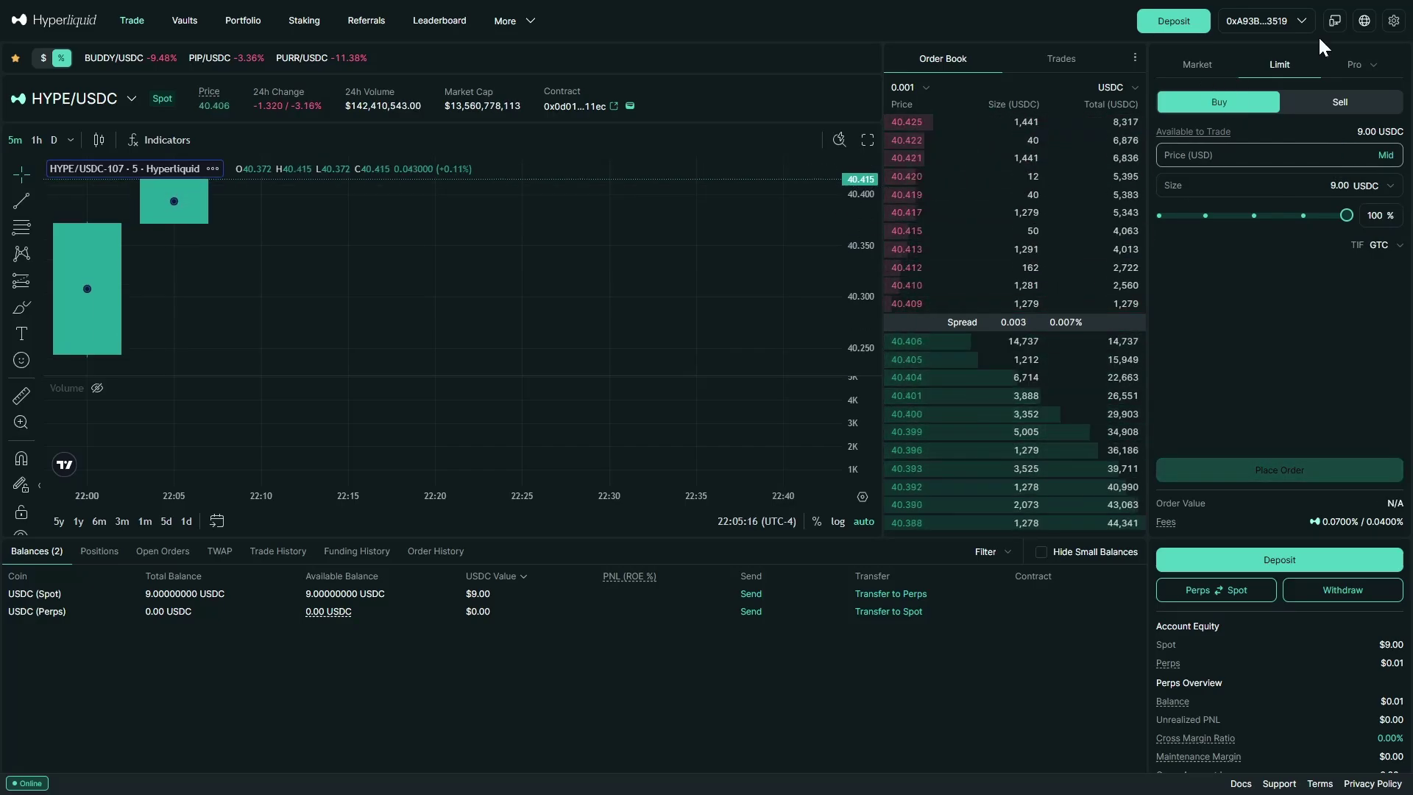
scroll(954, 267, "down", 1)
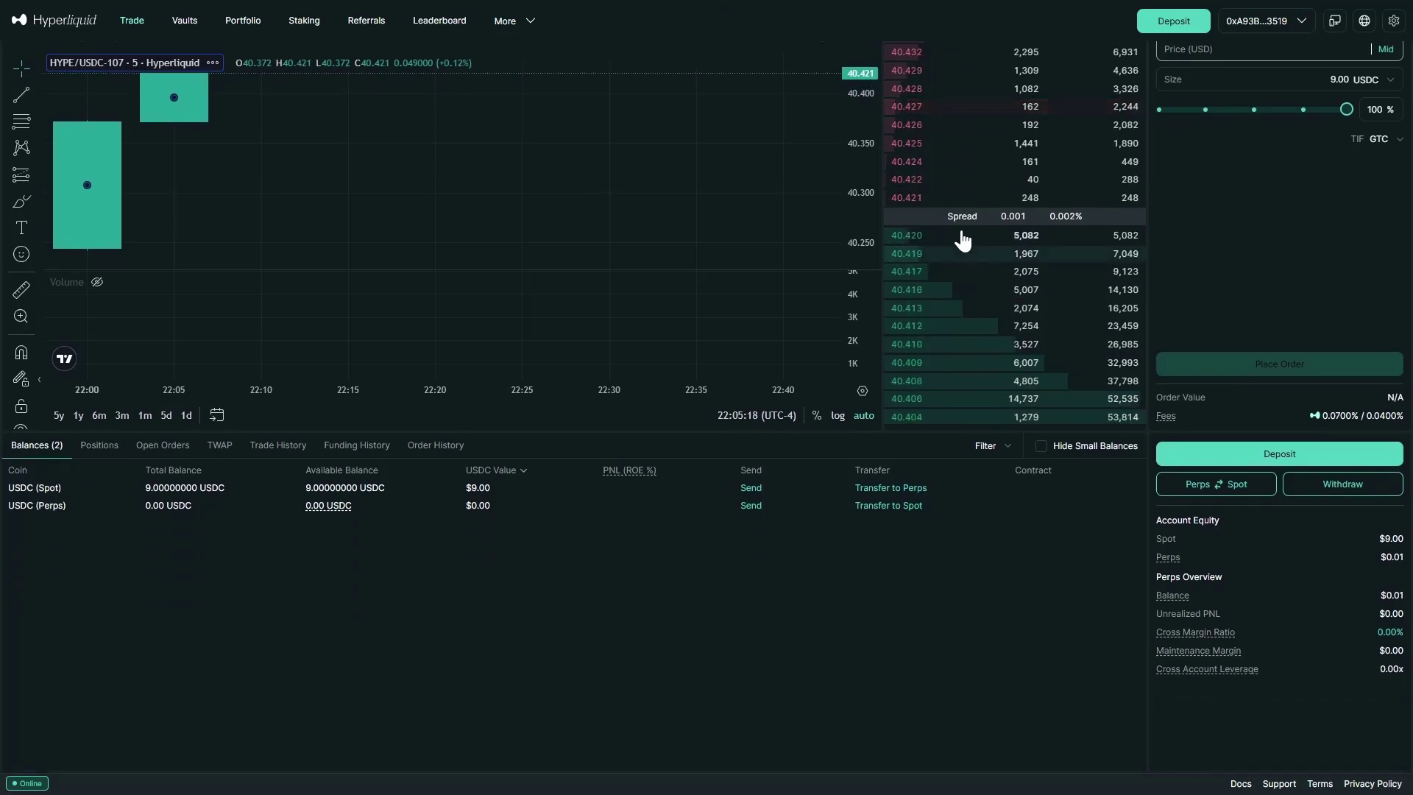
scroll(957, 232, "up", 1)
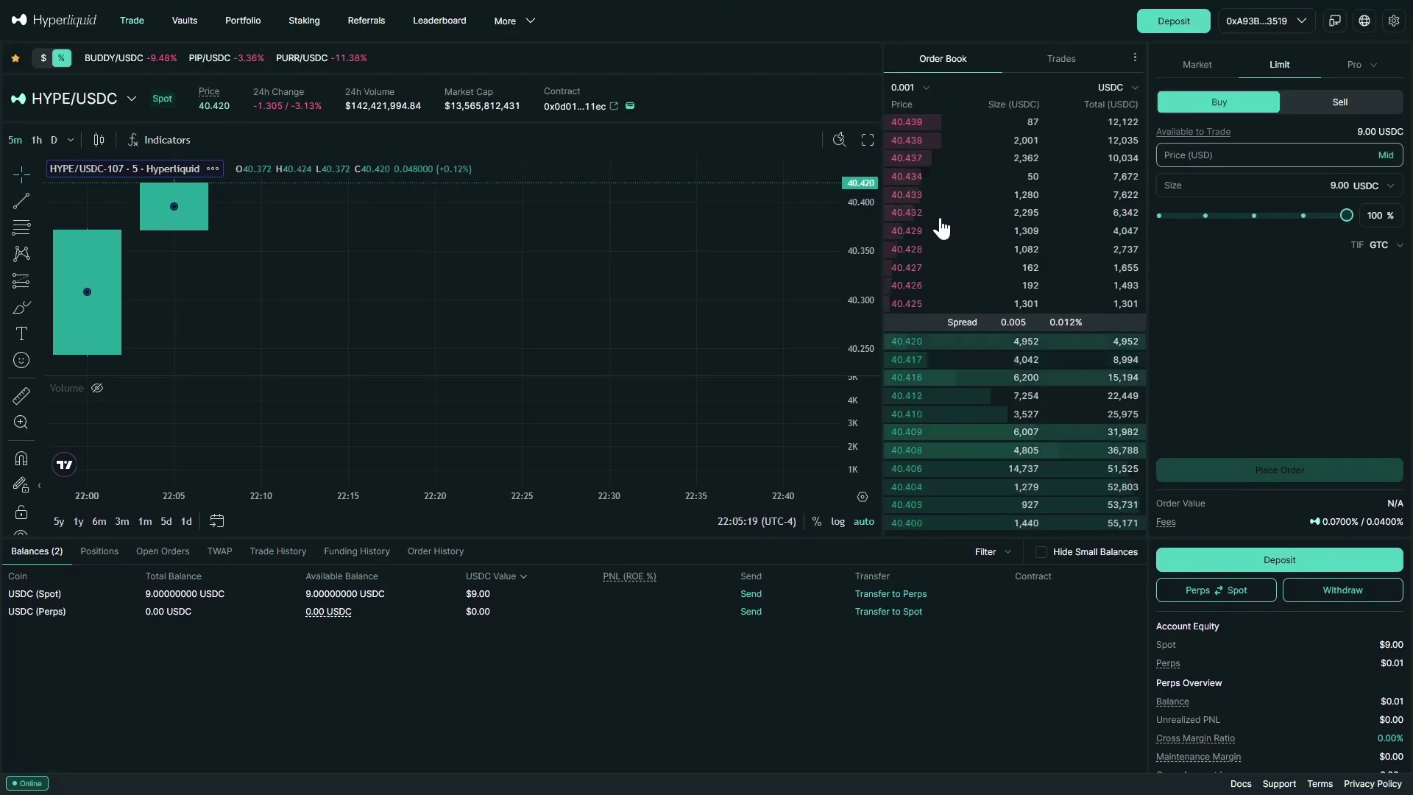
left_click(1272, 152)
type("38")
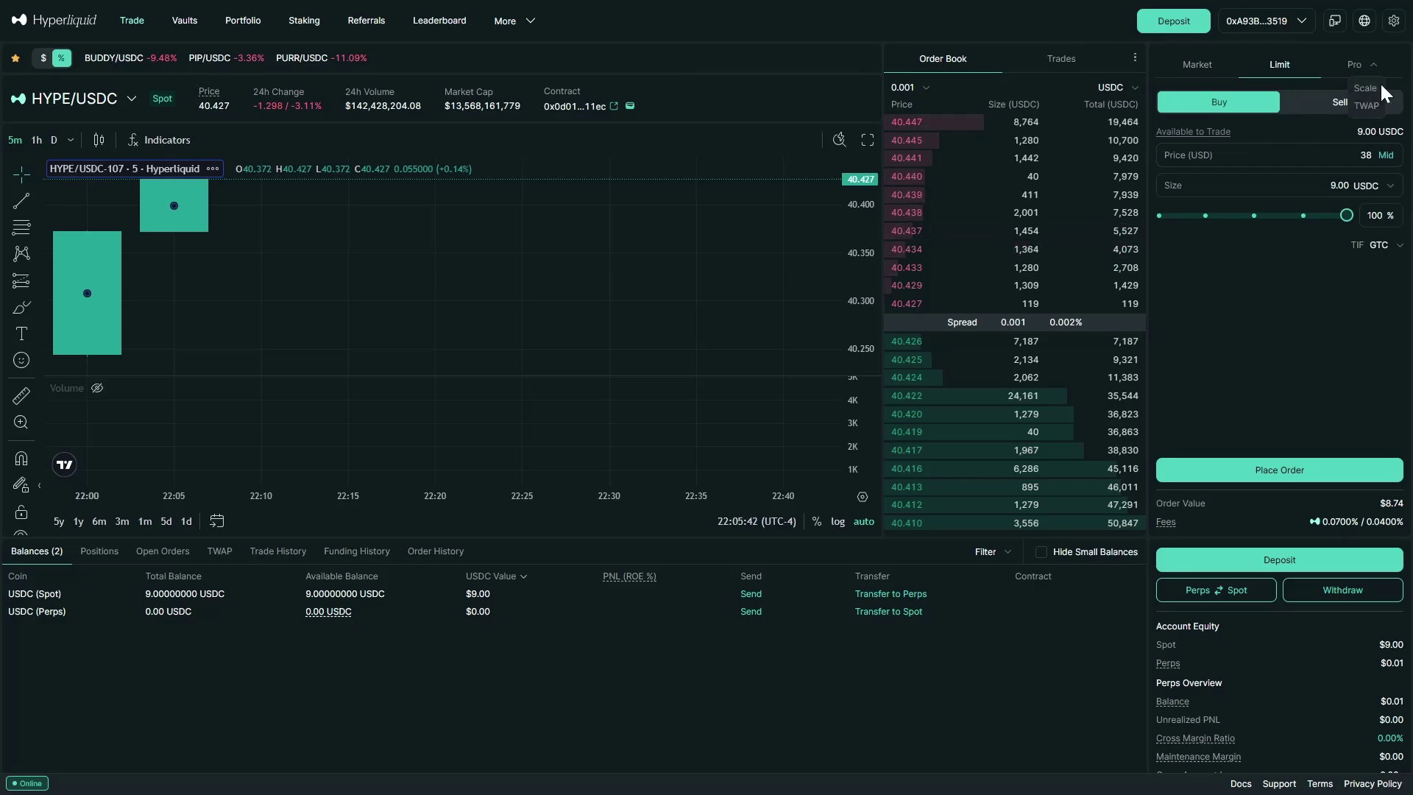
Switch to a TWAP order and set its running time to 20 hours, giving 2401 suborders
left_click(1367, 106)
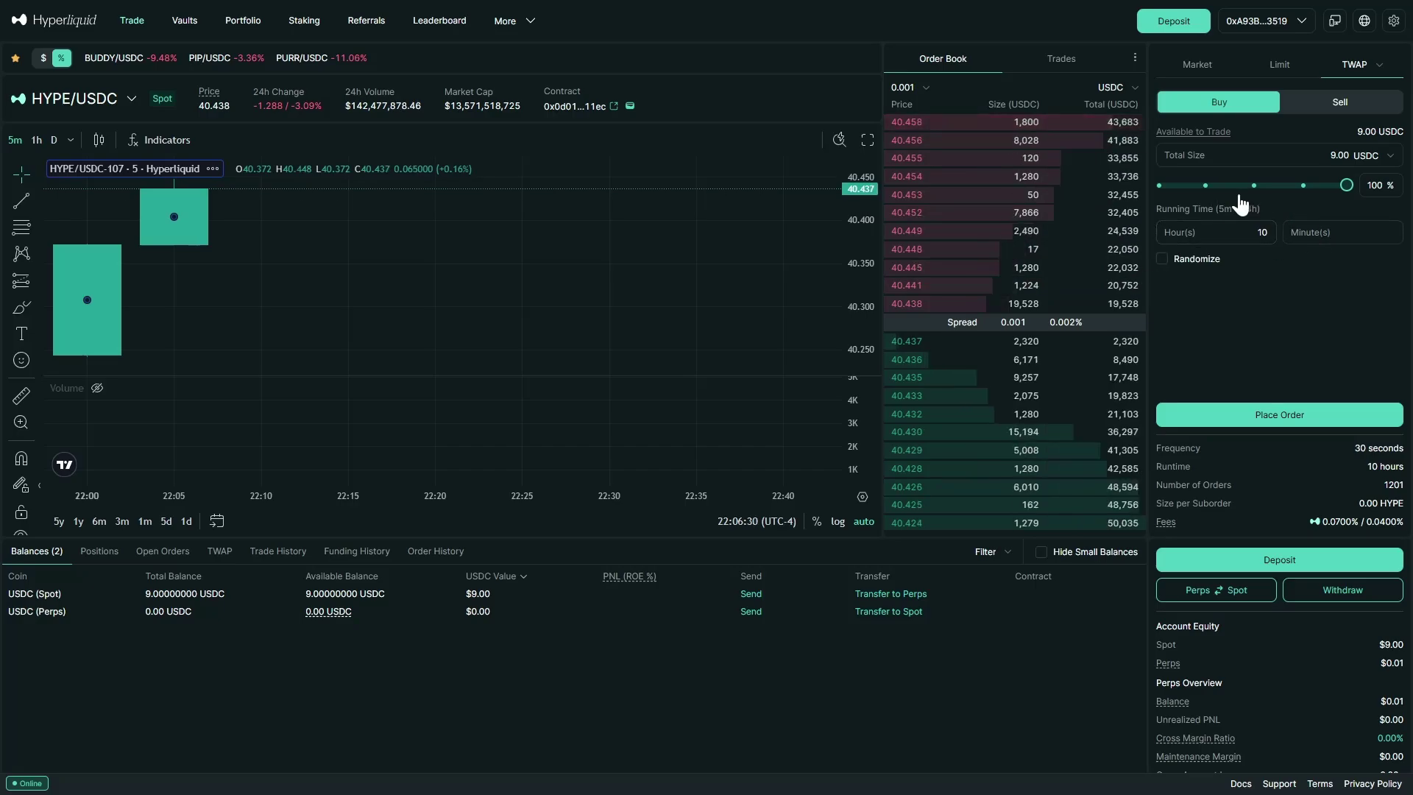
double_click(1222, 229)
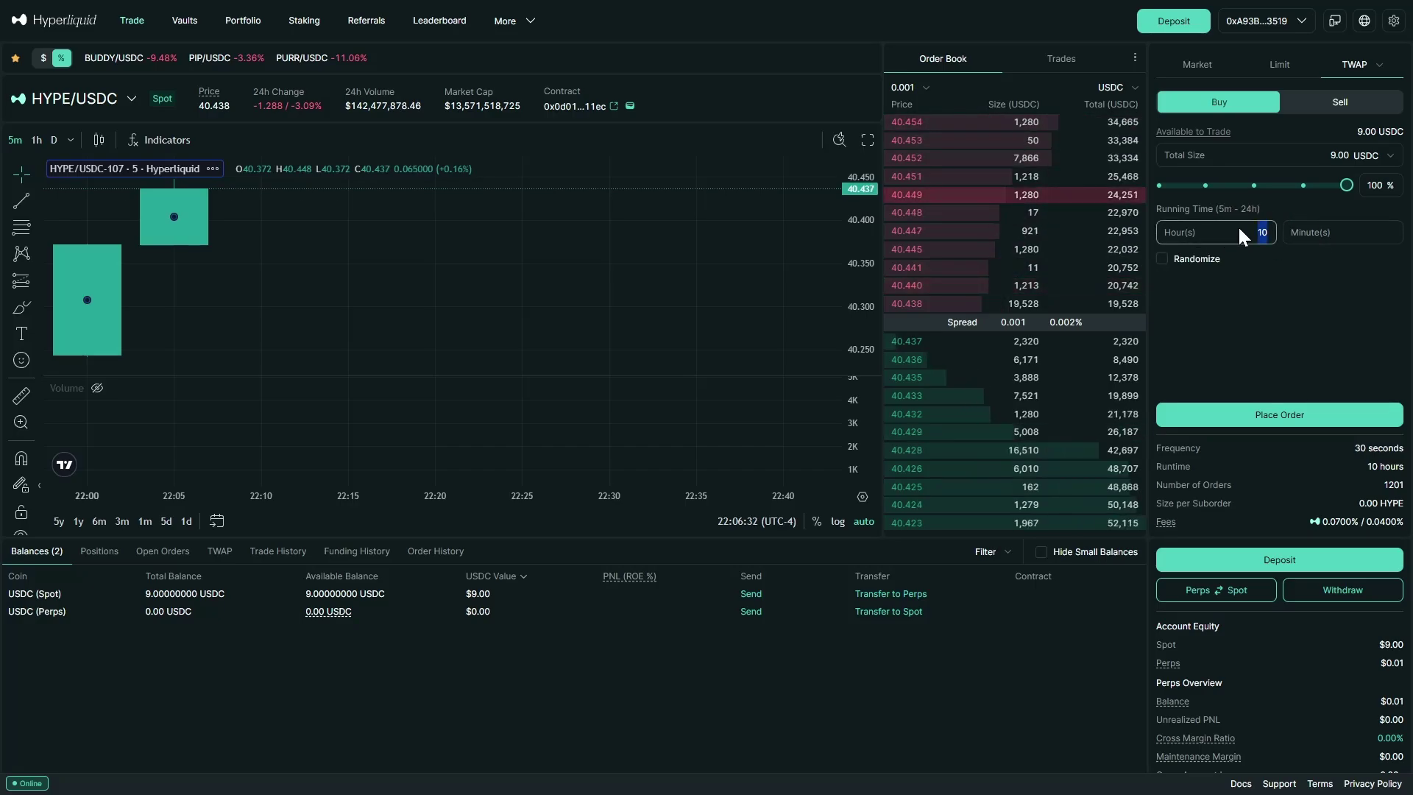
type("20")
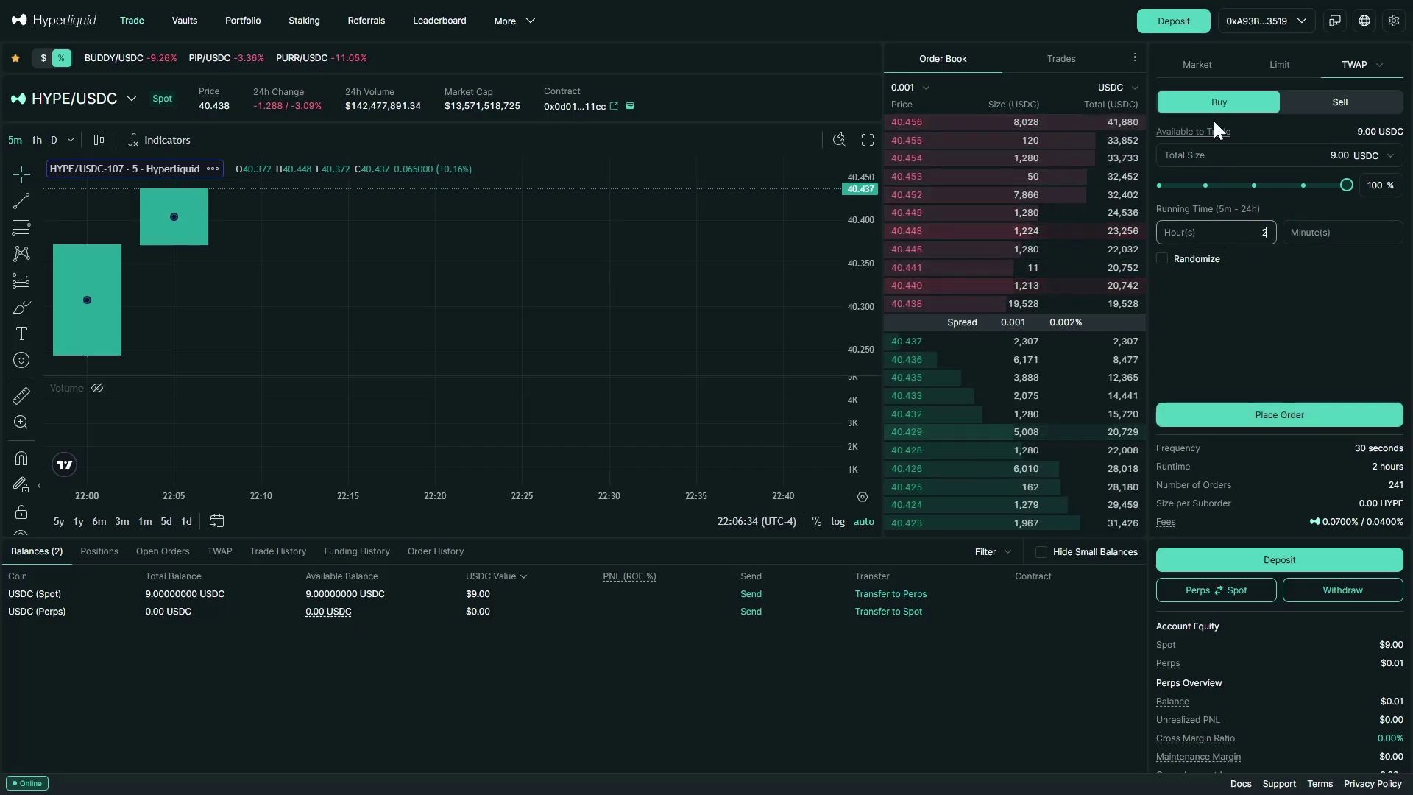
left_click(1307, 325)
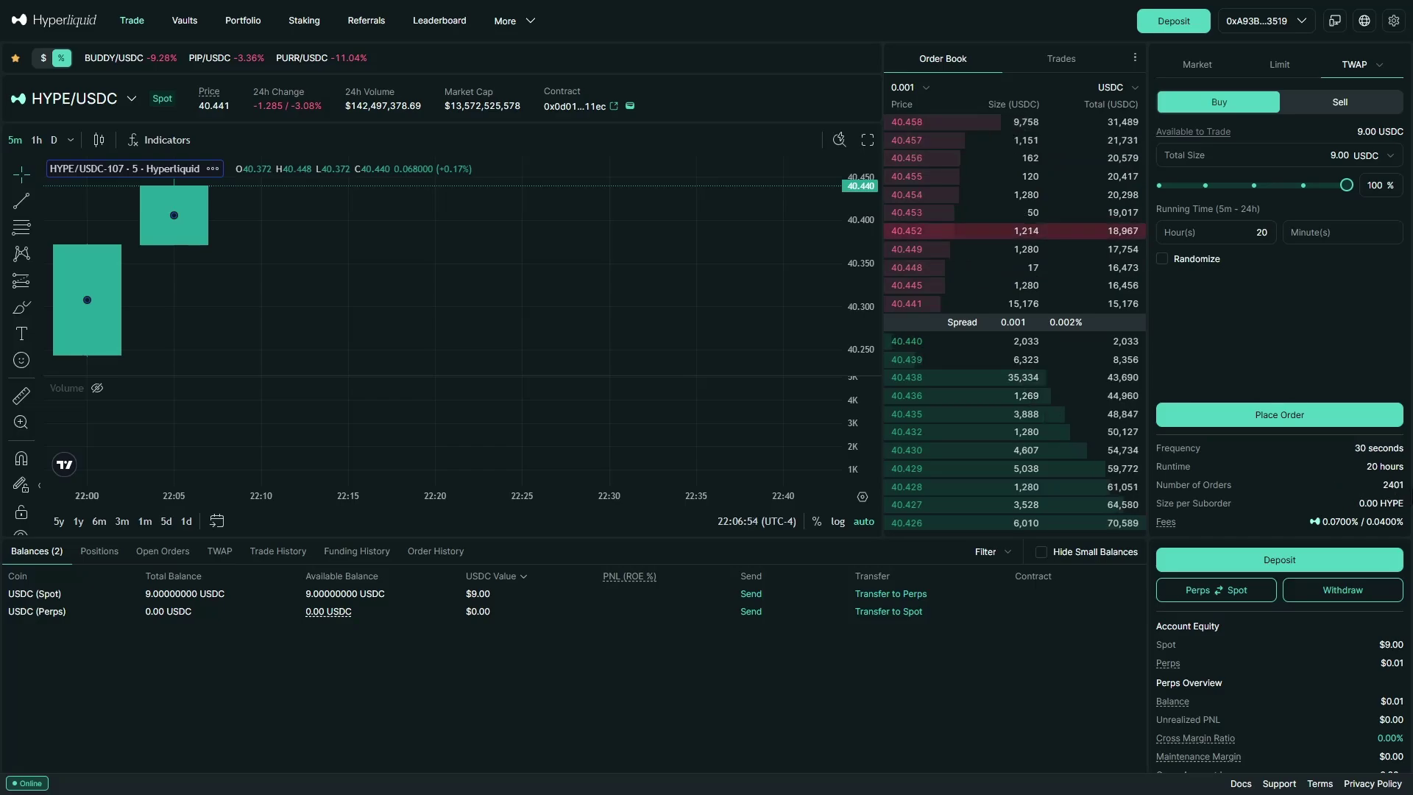
left_click(1255, 234)
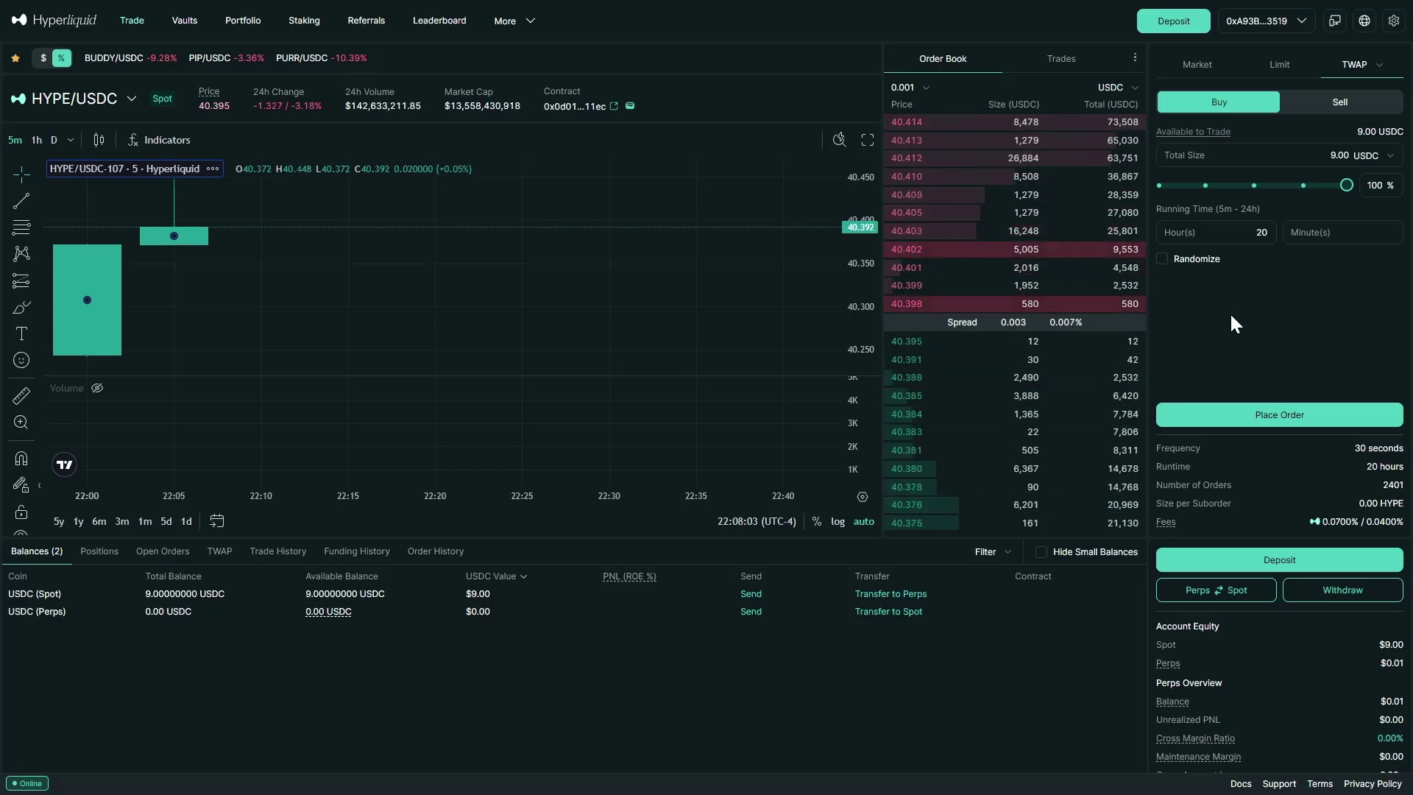
Switch to a Scale order with start price 39, end price 30 and 9 total orders
left_click(1361, 64)
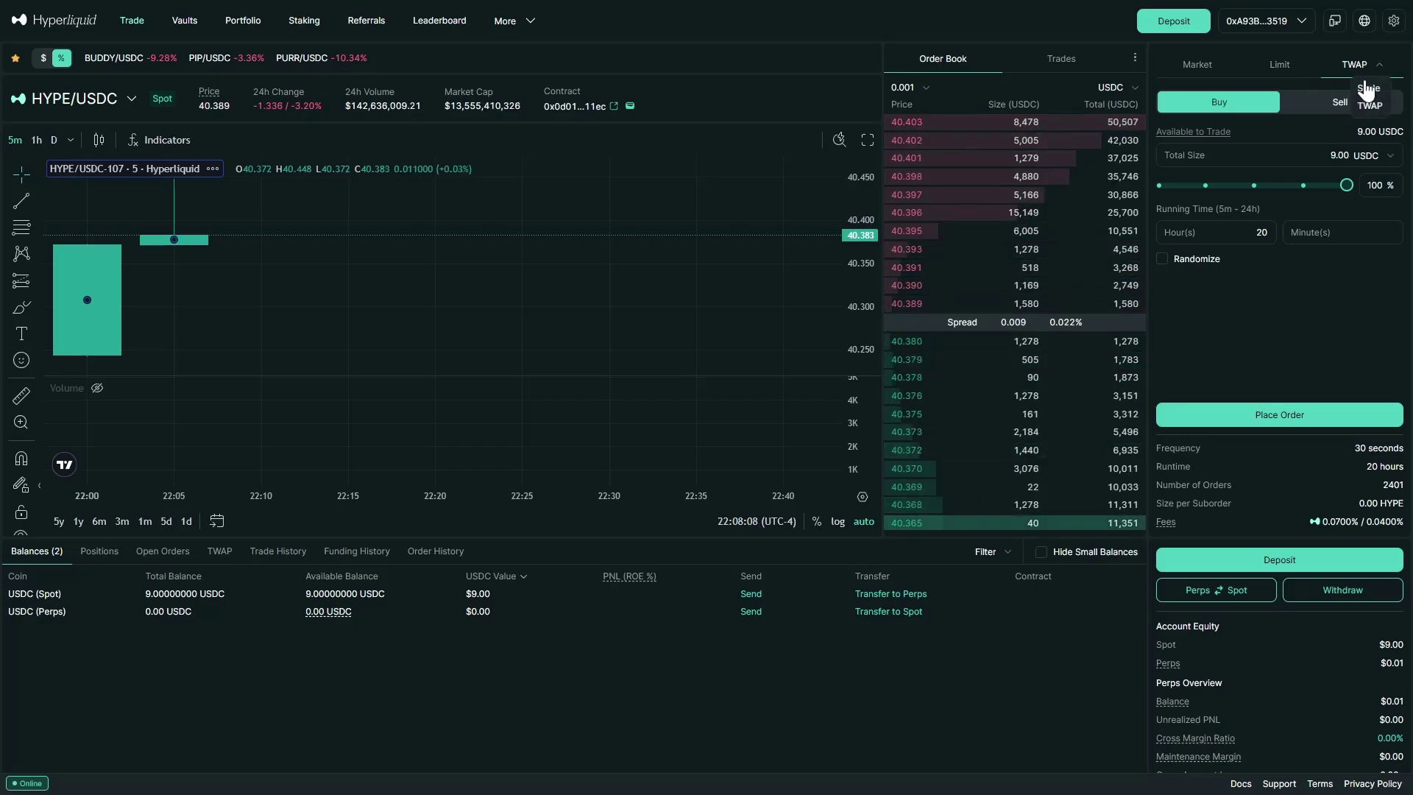
left_click(1368, 88)
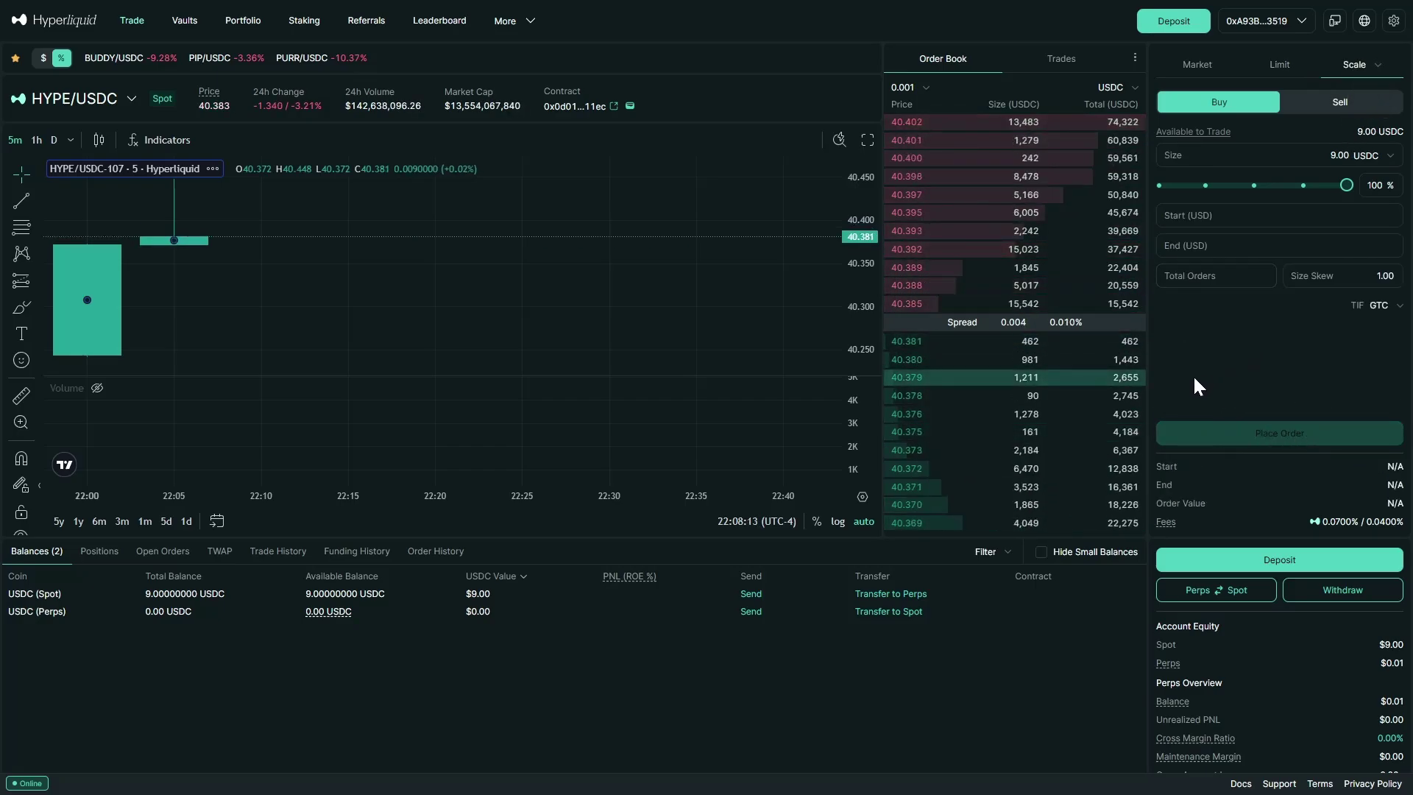
left_click(1199, 215)
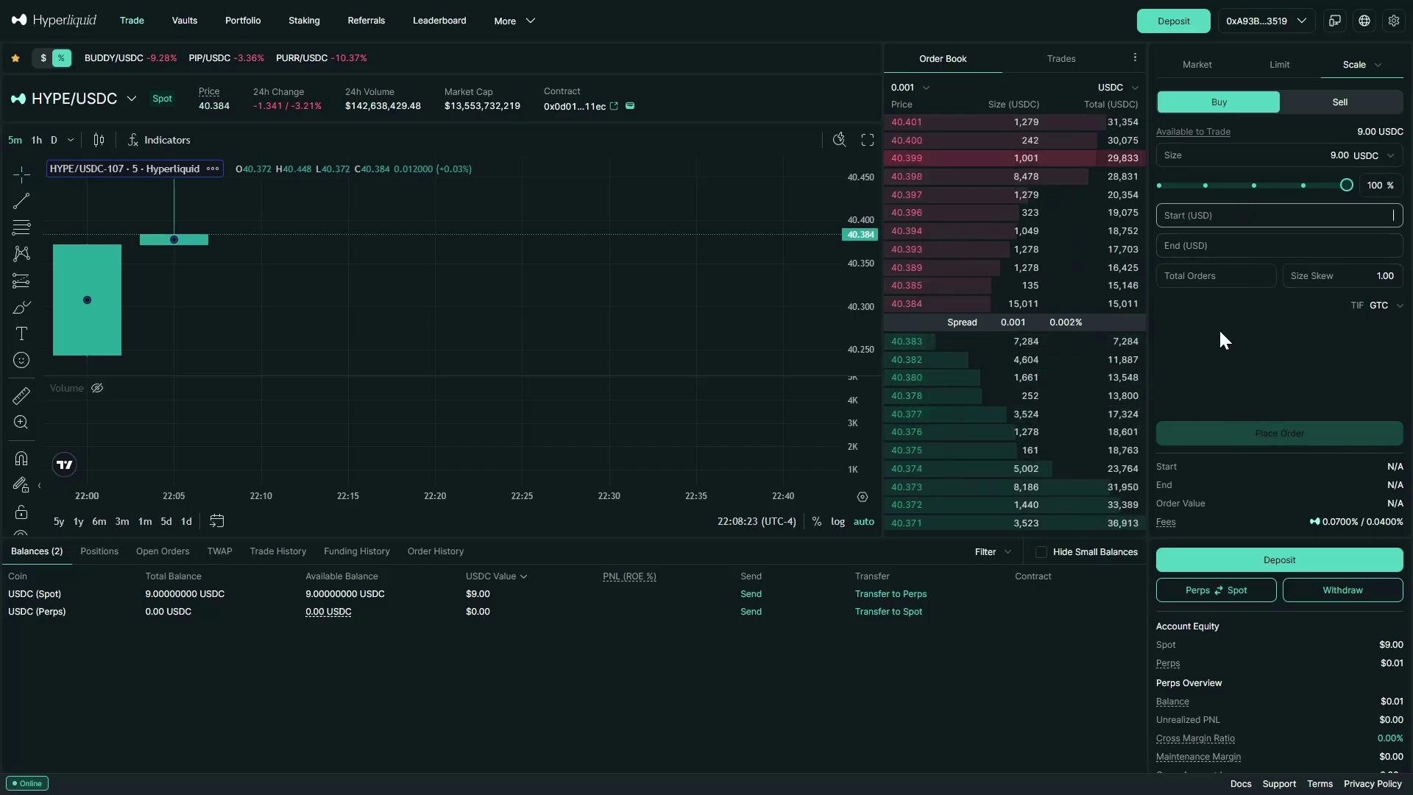
type("39")
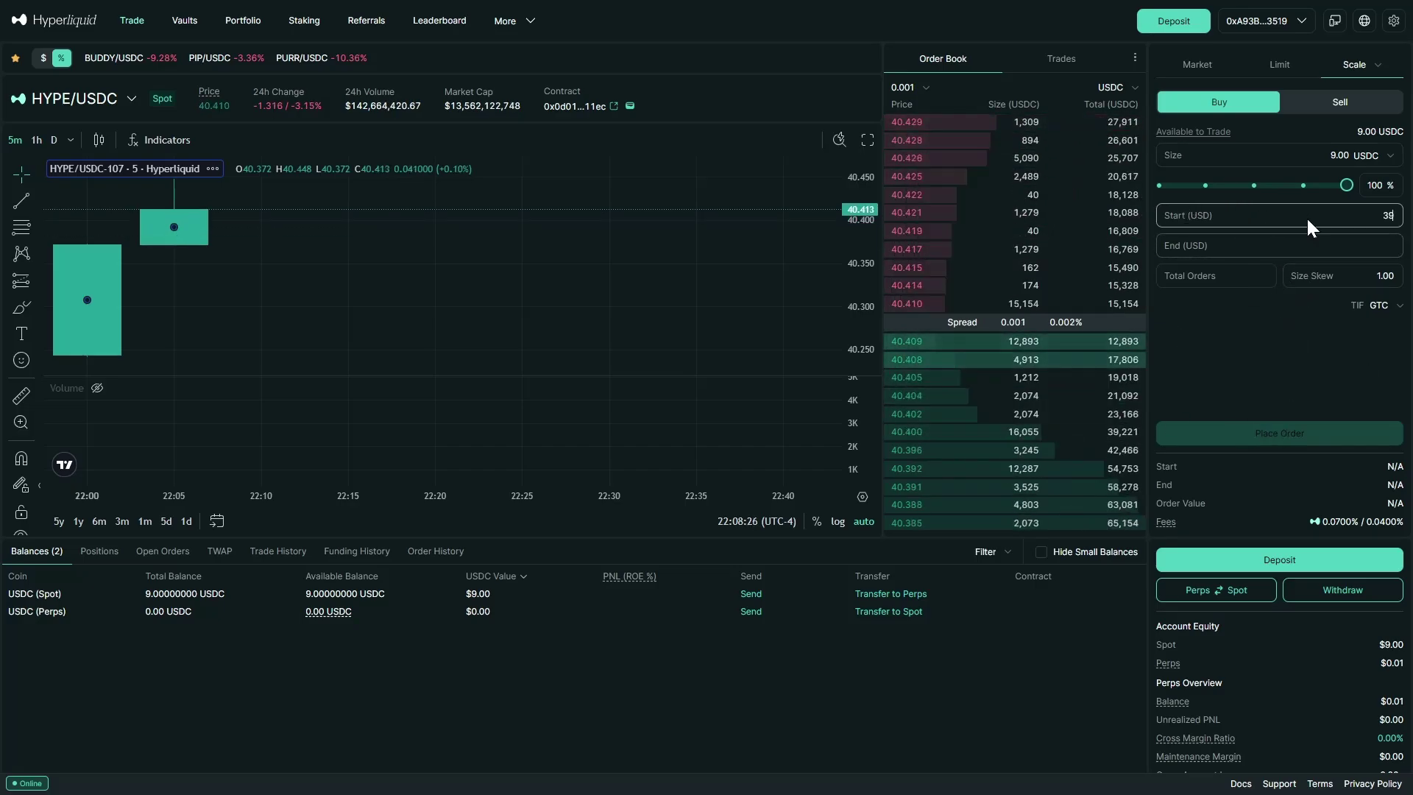
left_click(1291, 242)
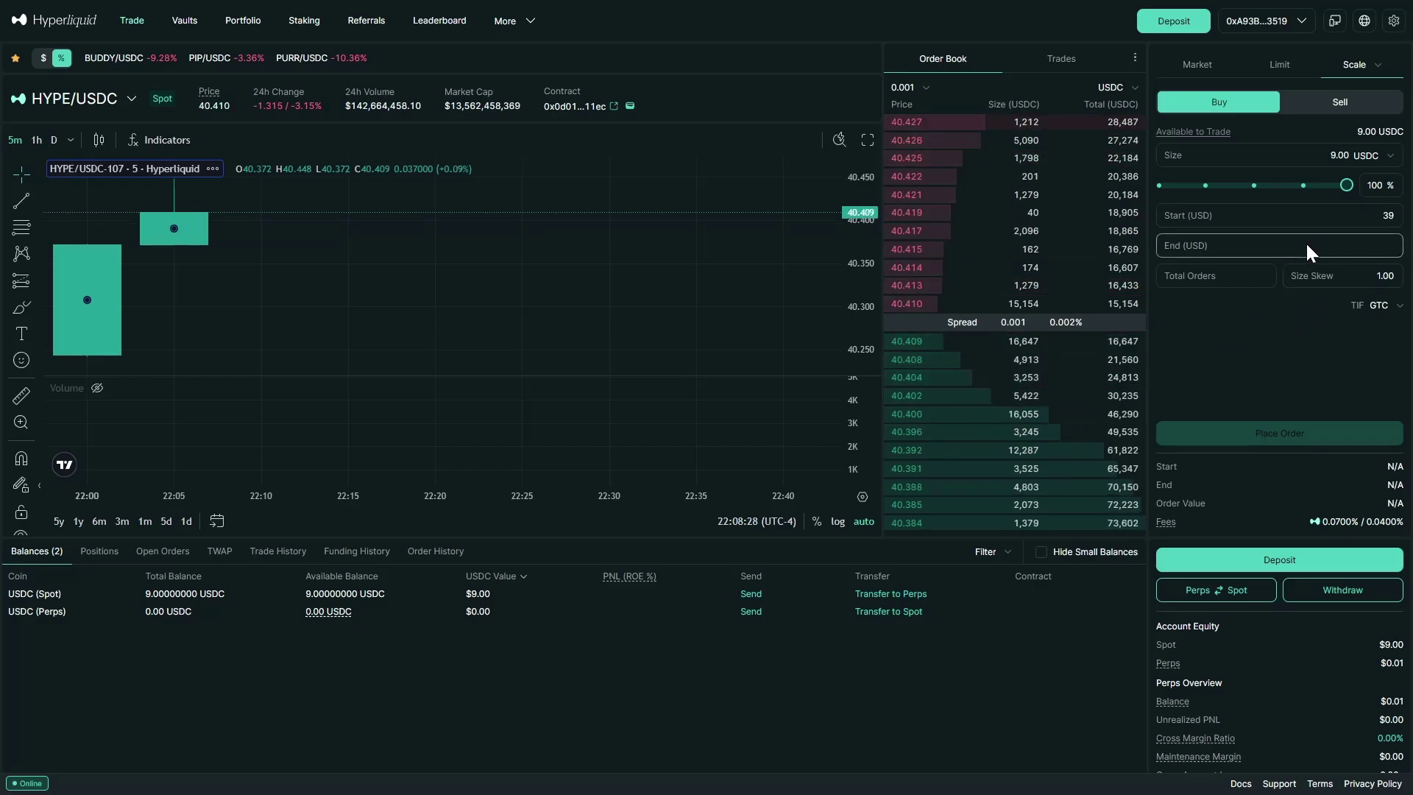
type("3")
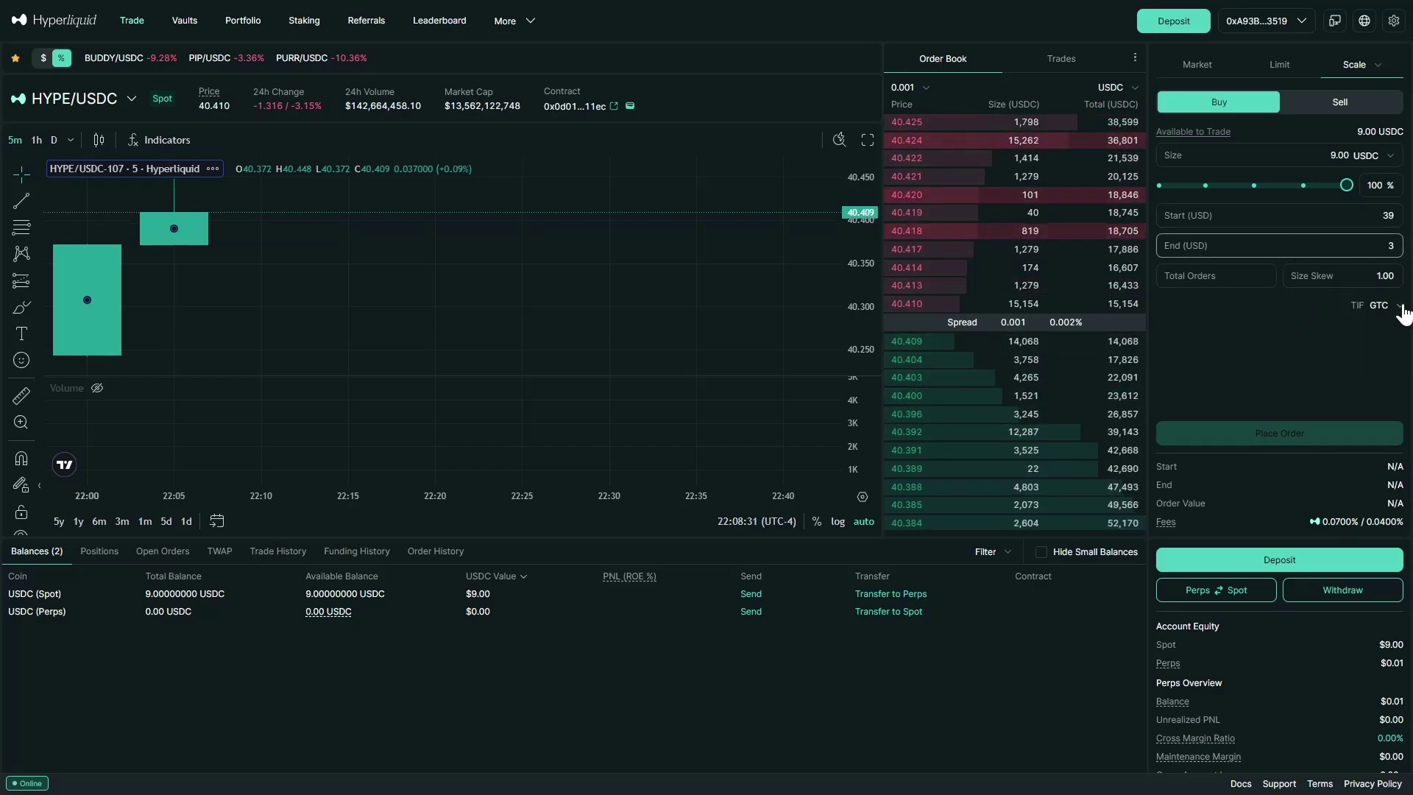
type("0")
left_click(1210, 275)
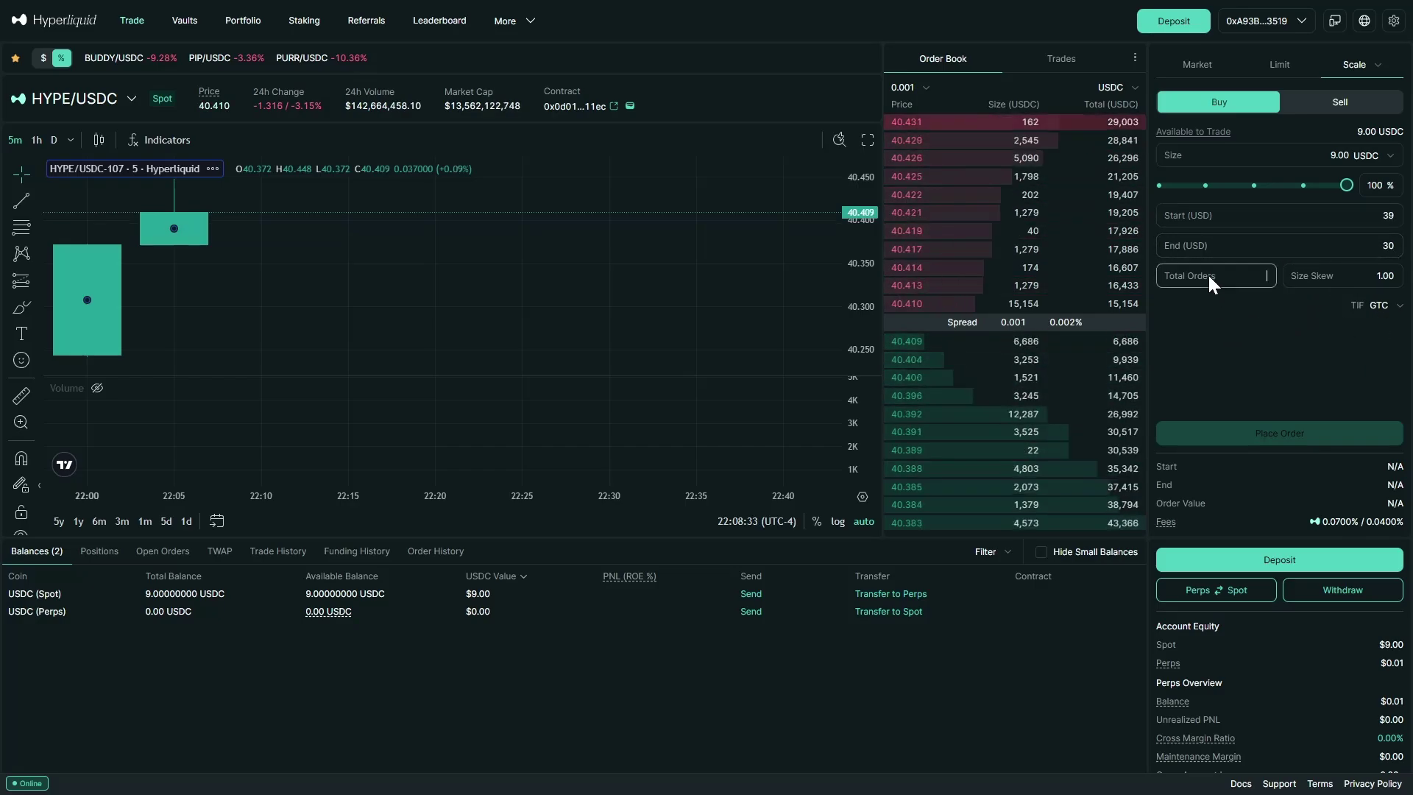
type("9")
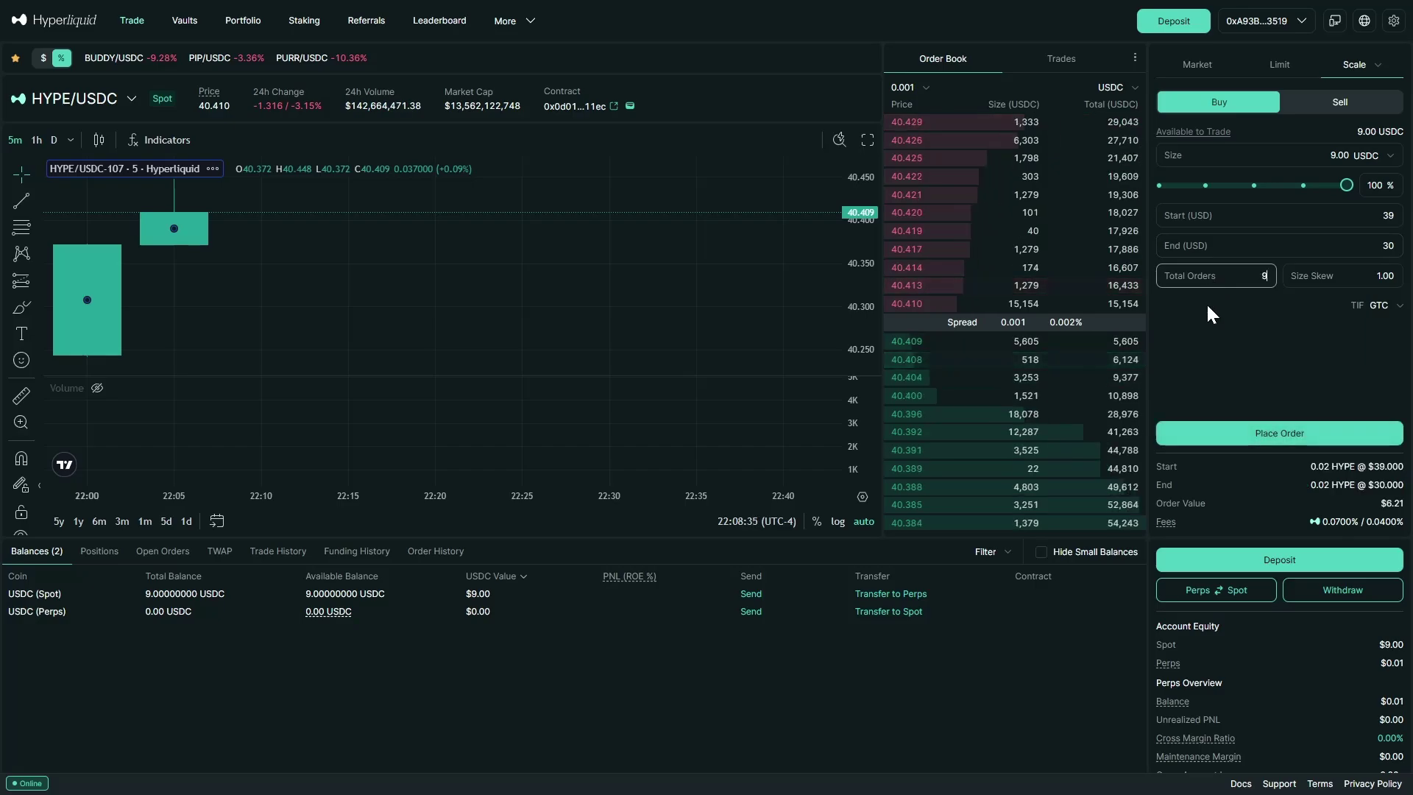
left_click(1213, 329)
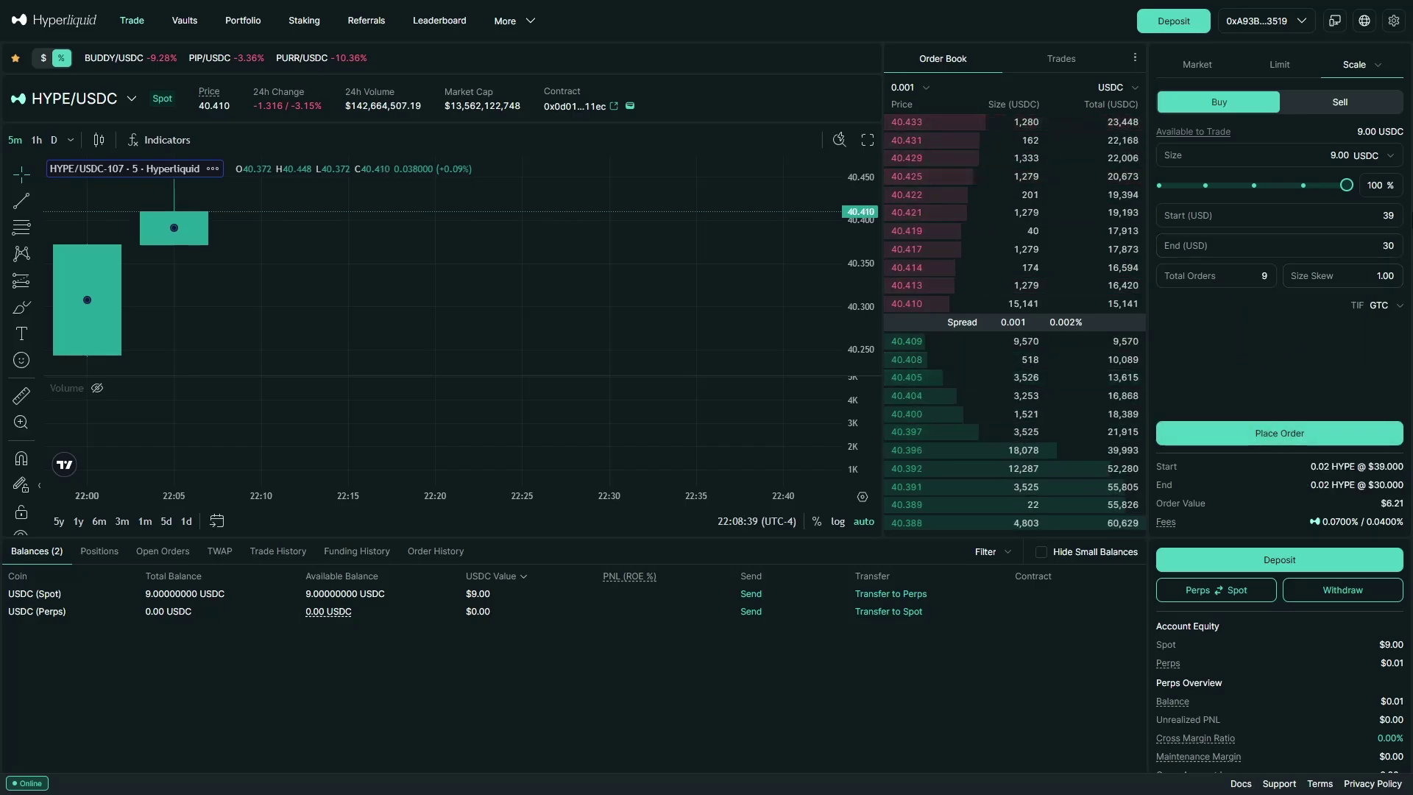
left_click(1395, 221)
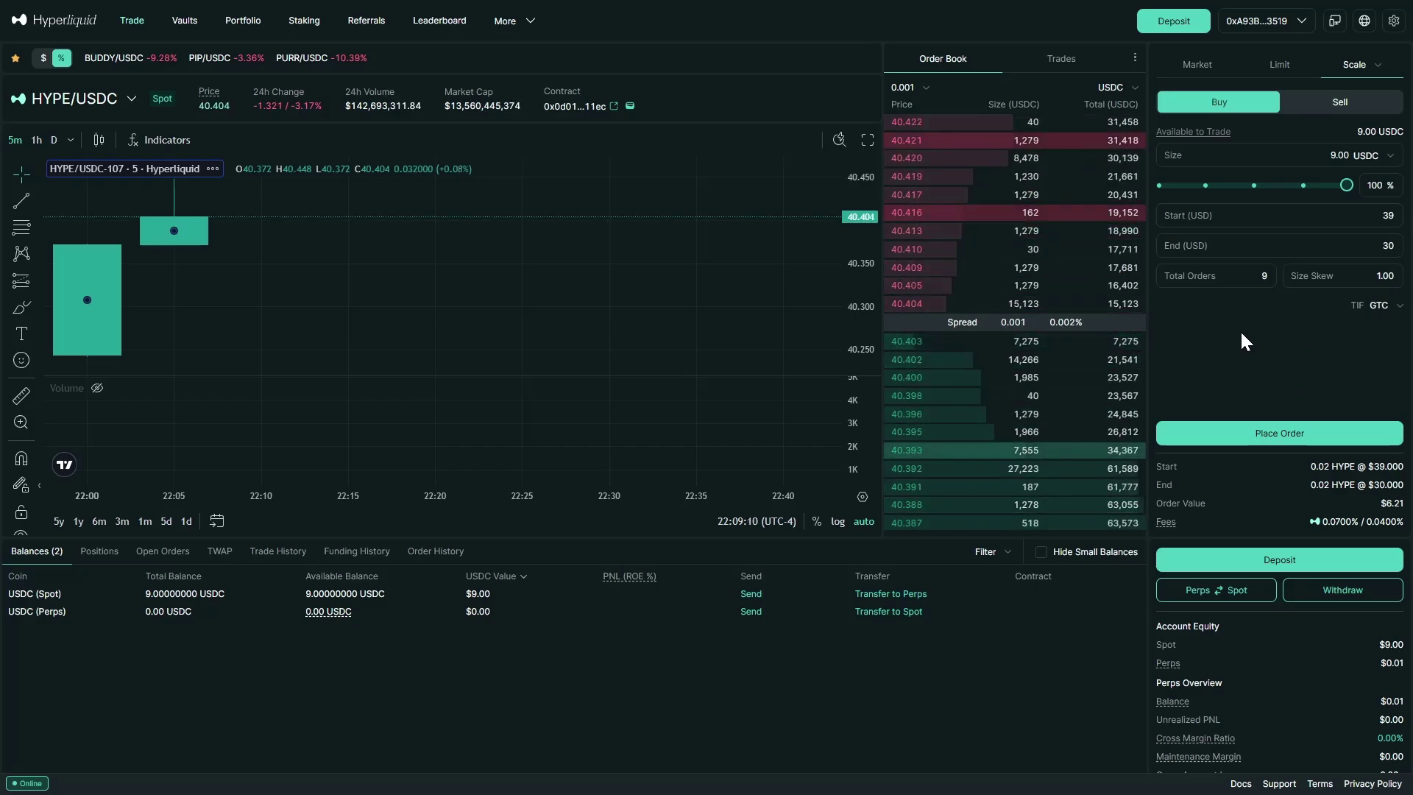
Set the scale order's size skew to 2, growing orders from 0.01 to 0.03 HYPE
mouse_move(1307, 283)
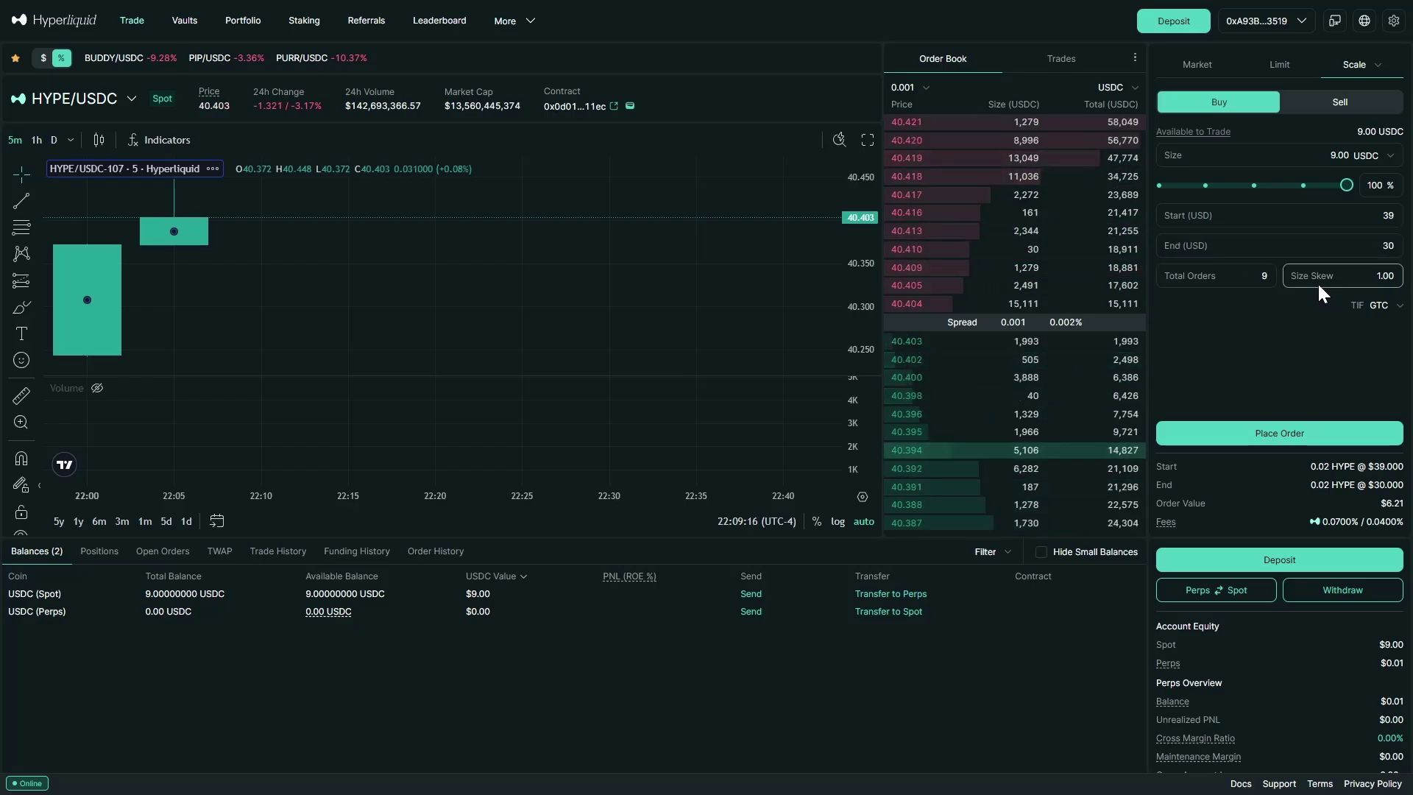
double_click(1375, 277)
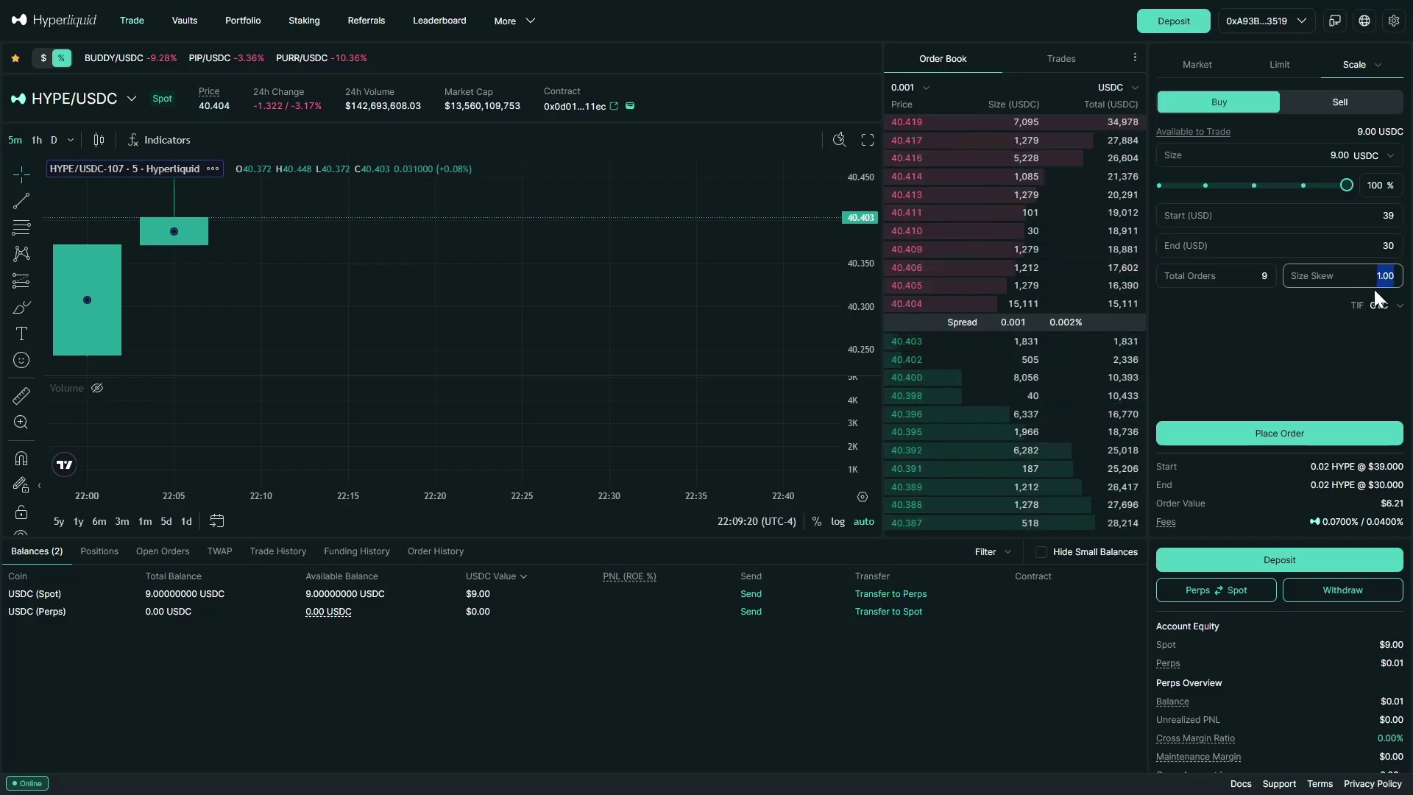
type("2")
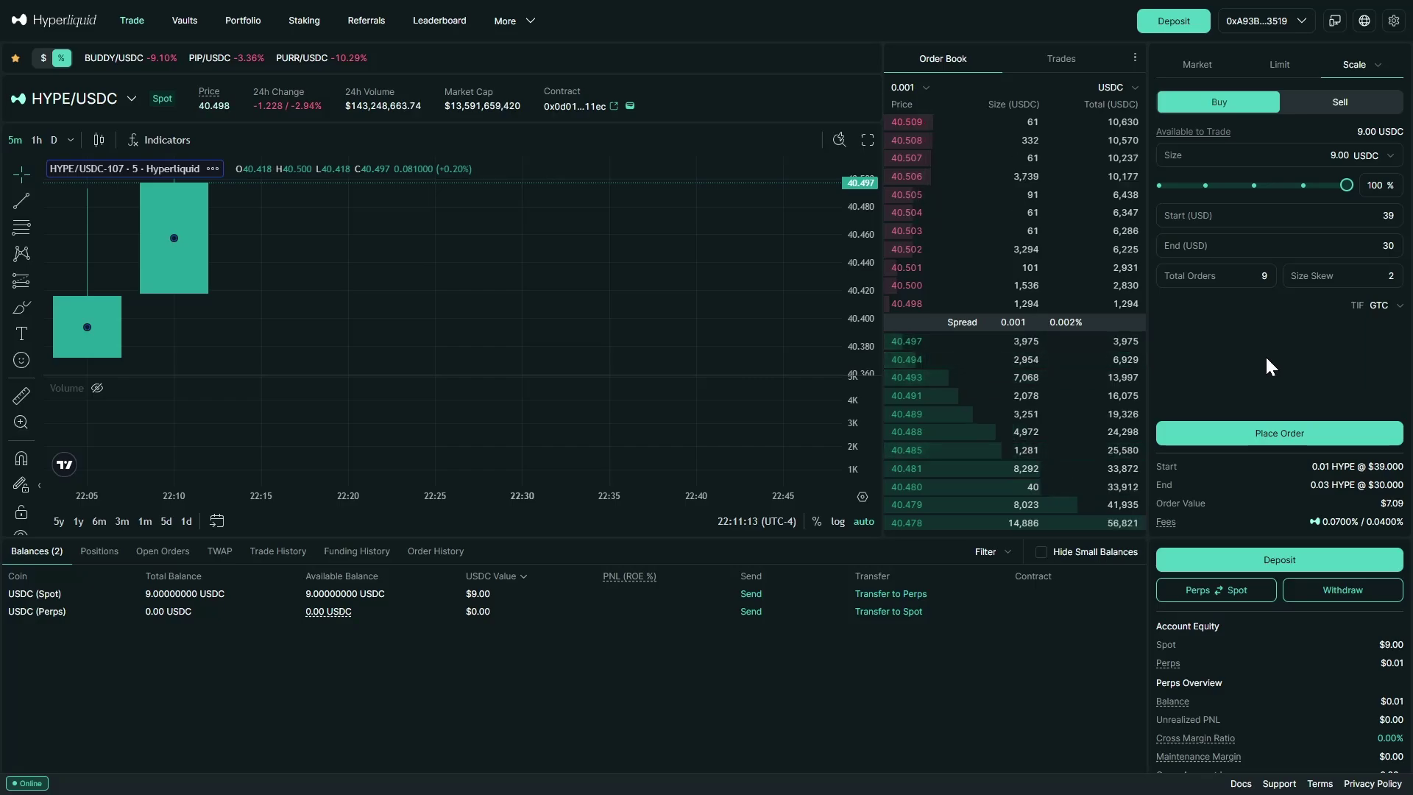
Switch the scale order to Sell and set Start to 41 and End to 49 USD
left_click(1343, 103)
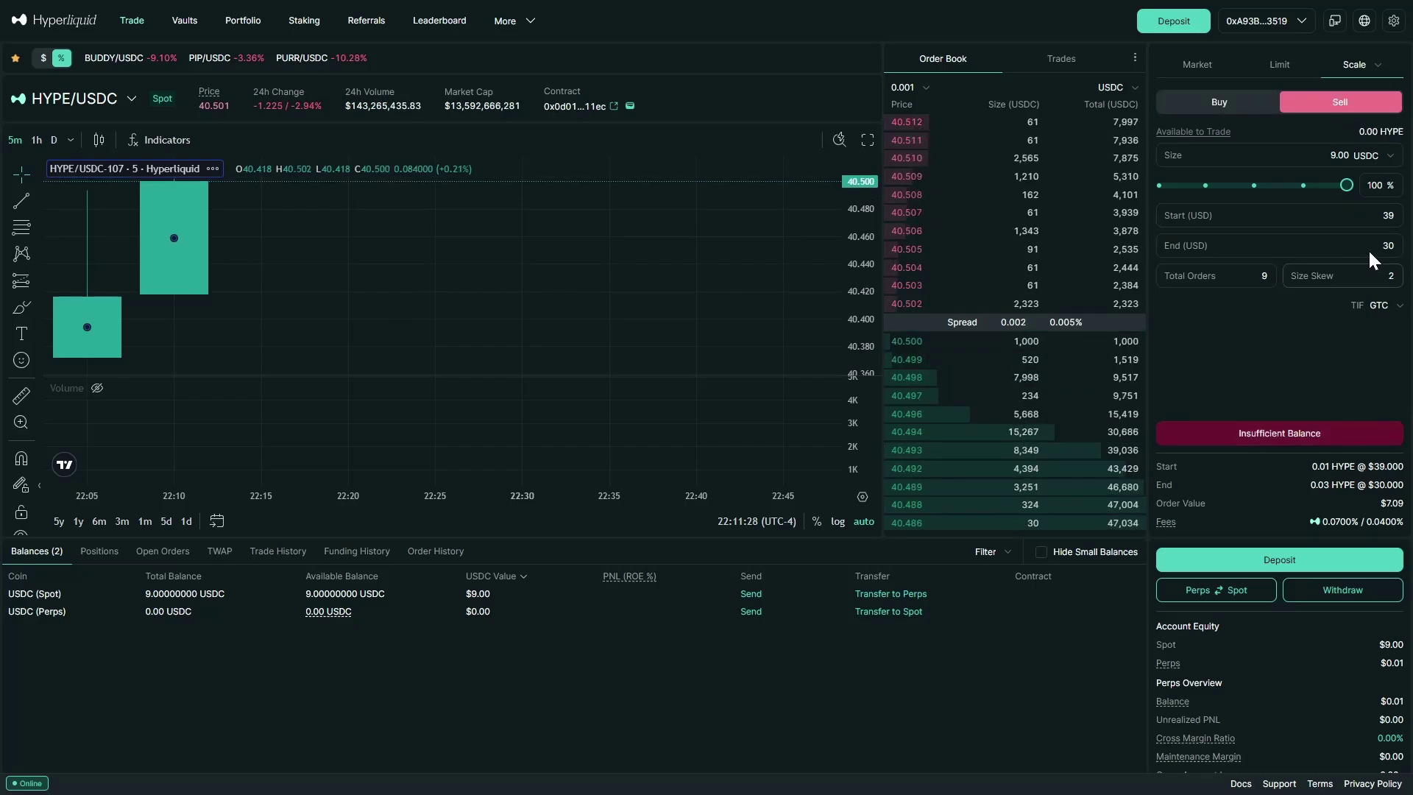
double_click(1378, 220)
key("BackSpace")
type("41")
double_click(1384, 246)
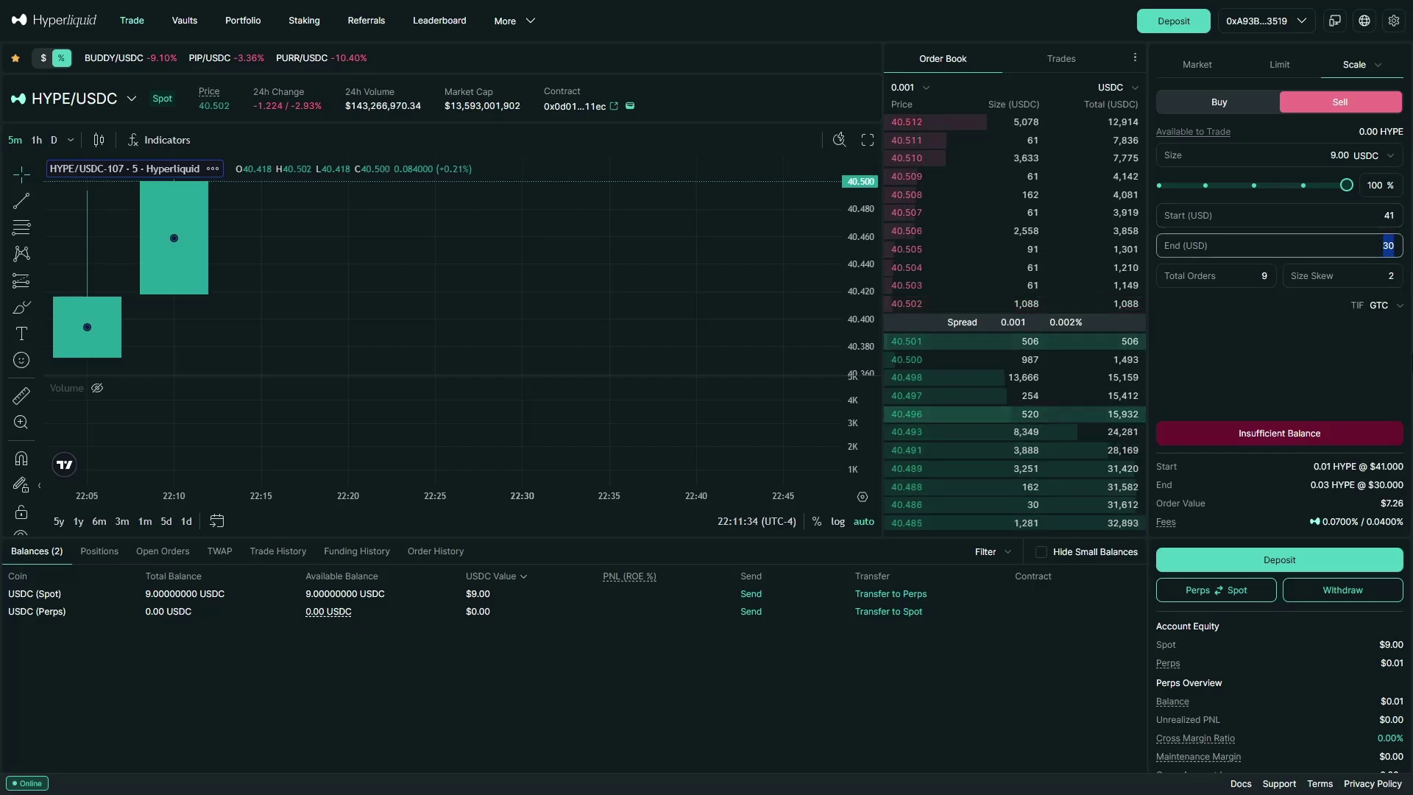
type("49")
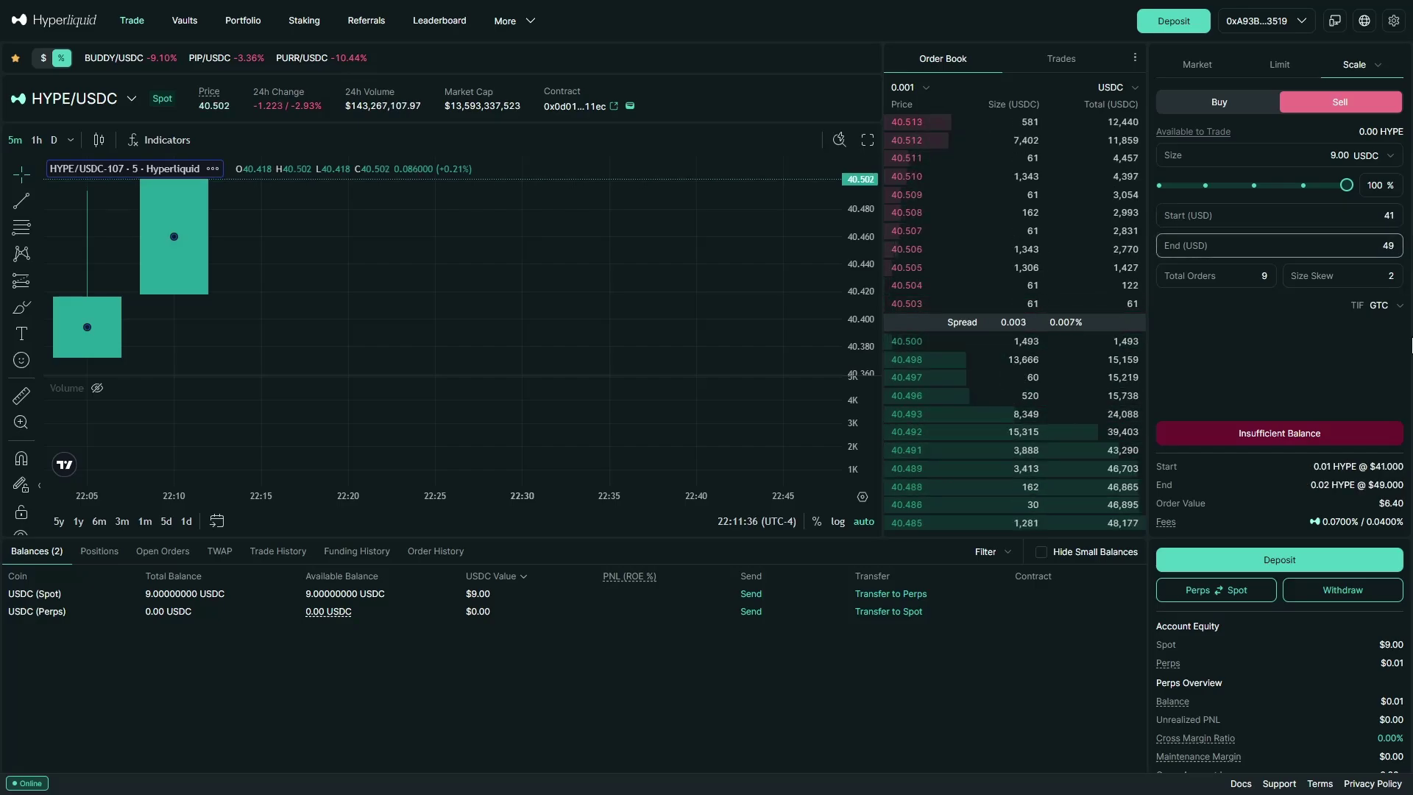
left_click(1271, 348)
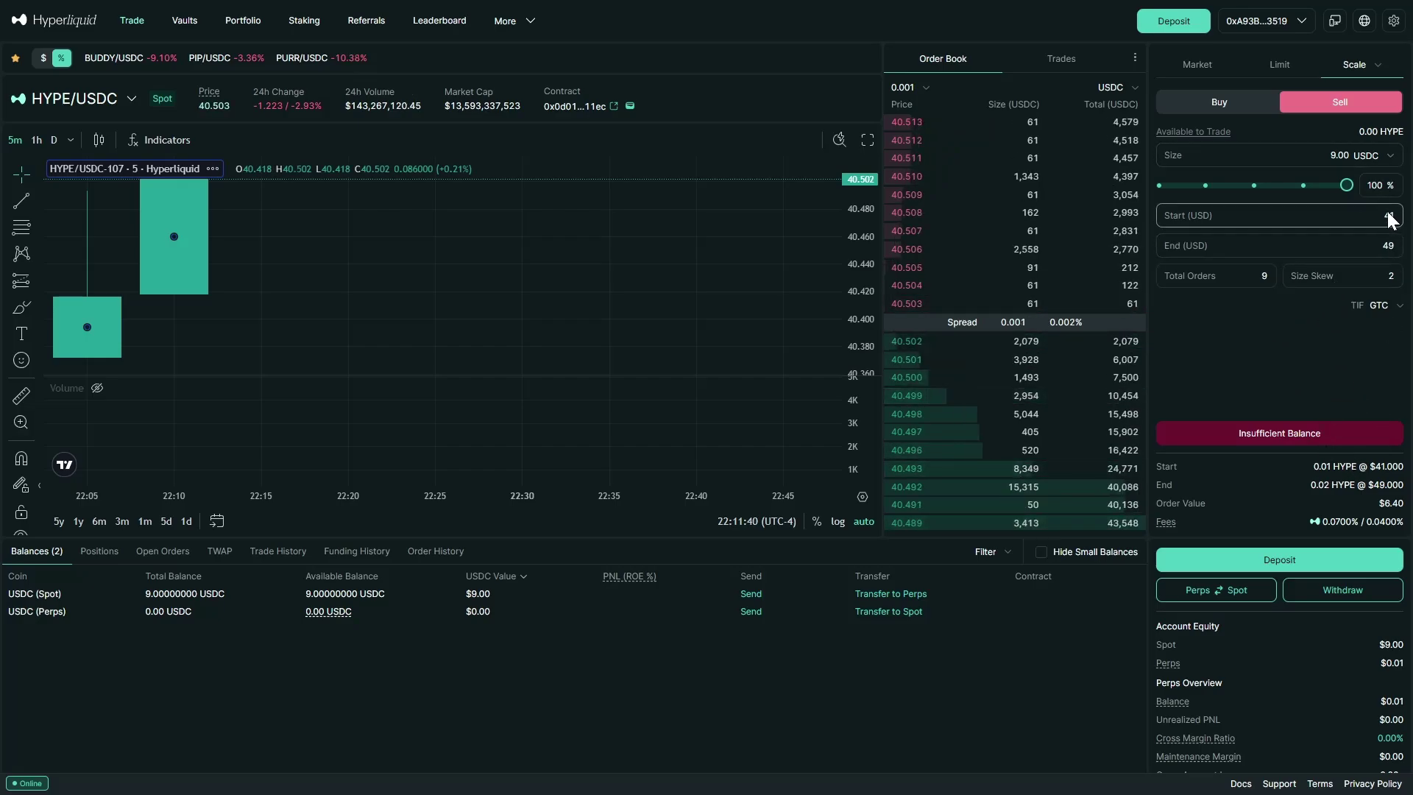
left_click(1384, 245)
left_click(1258, 367)
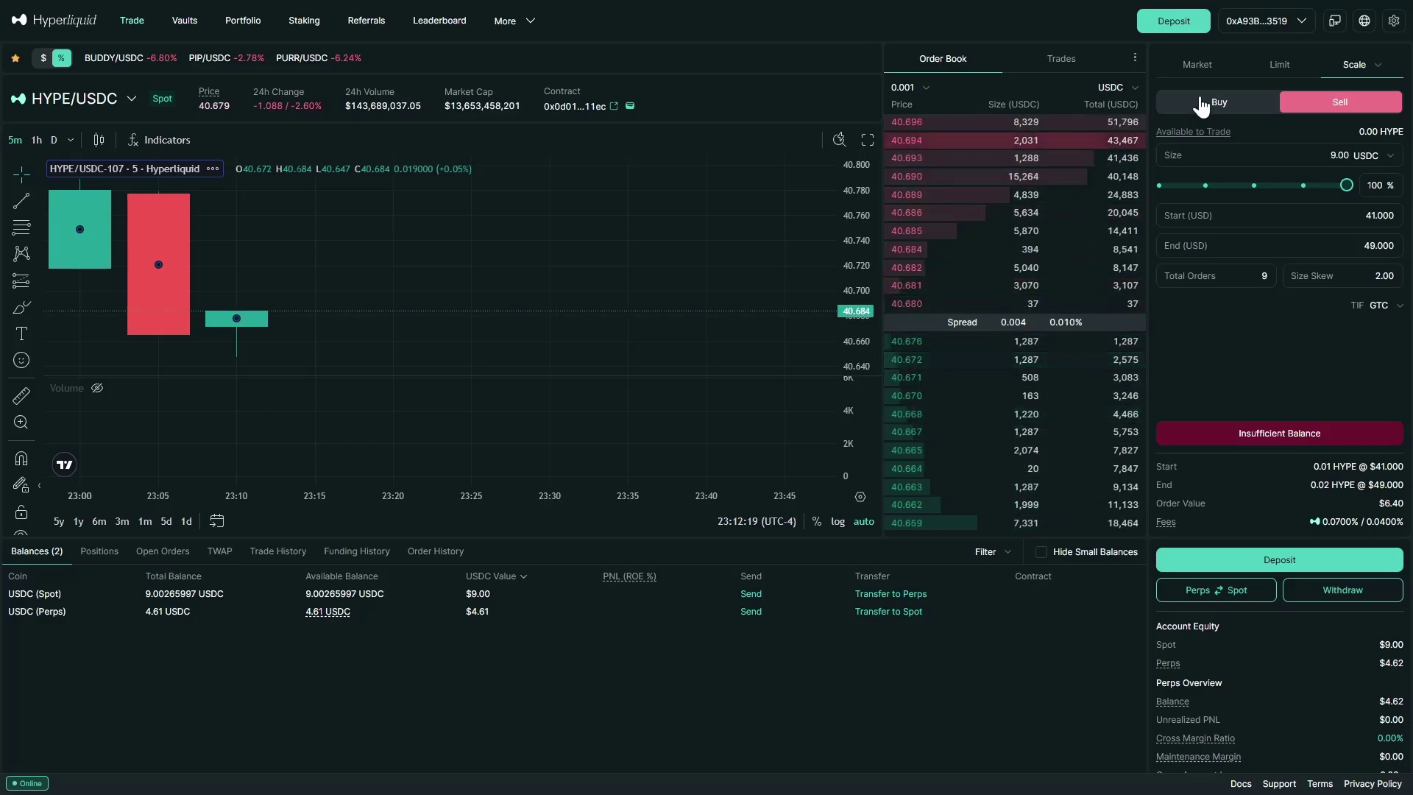
Place a market buy of HYPE at 100% size, spending the full 13.61 USDC balance
left_click(1200, 67)
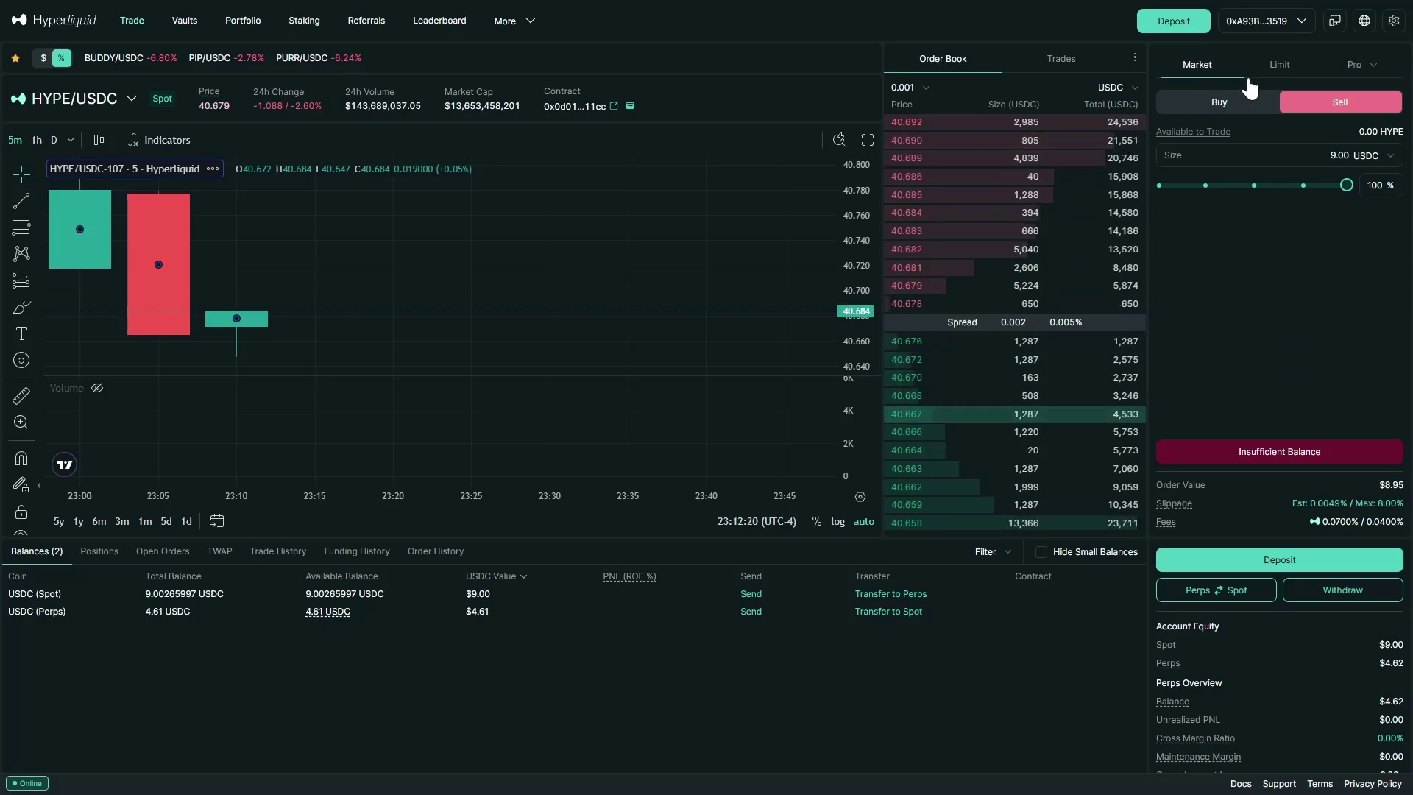
left_click(1214, 102)
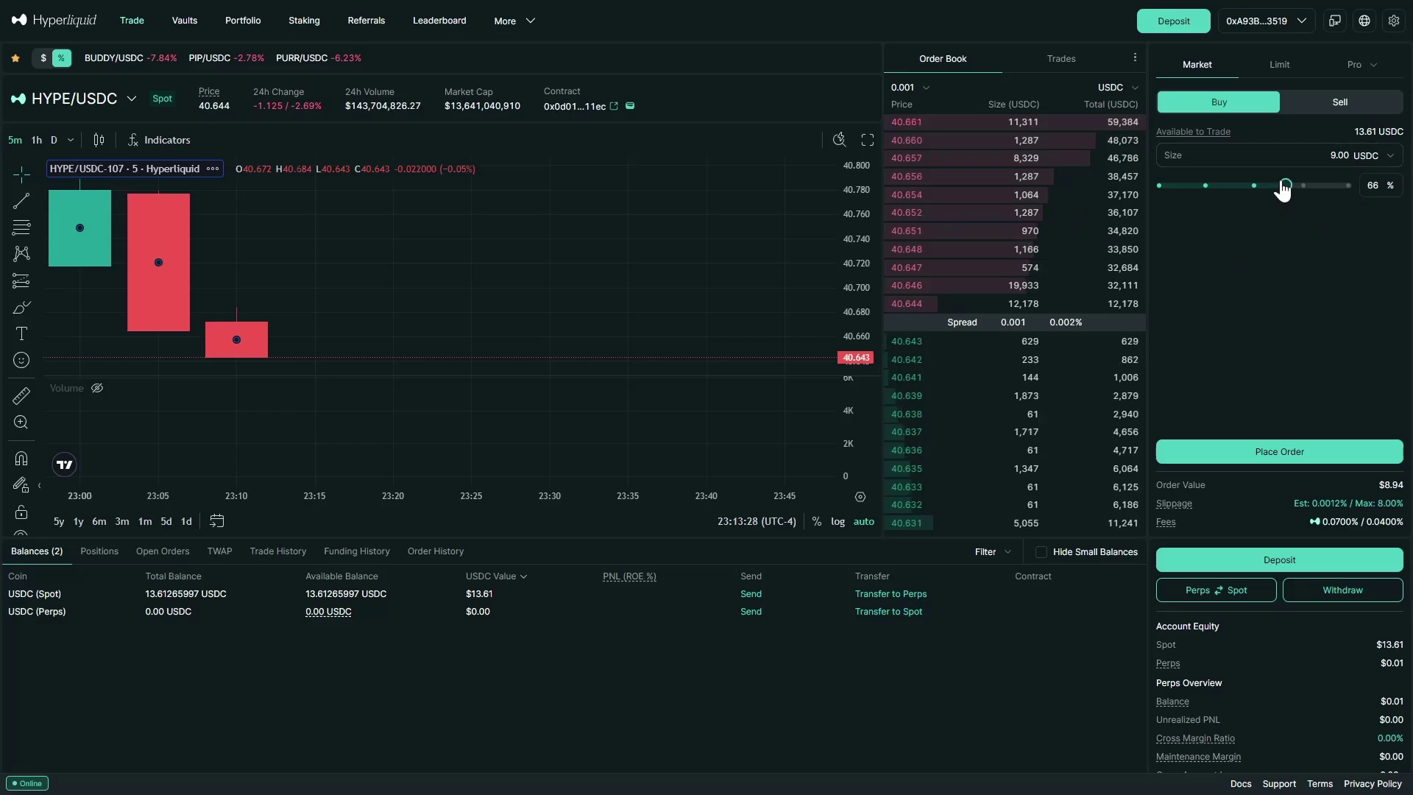
left_click_drag(1282, 185, 1347, 185)
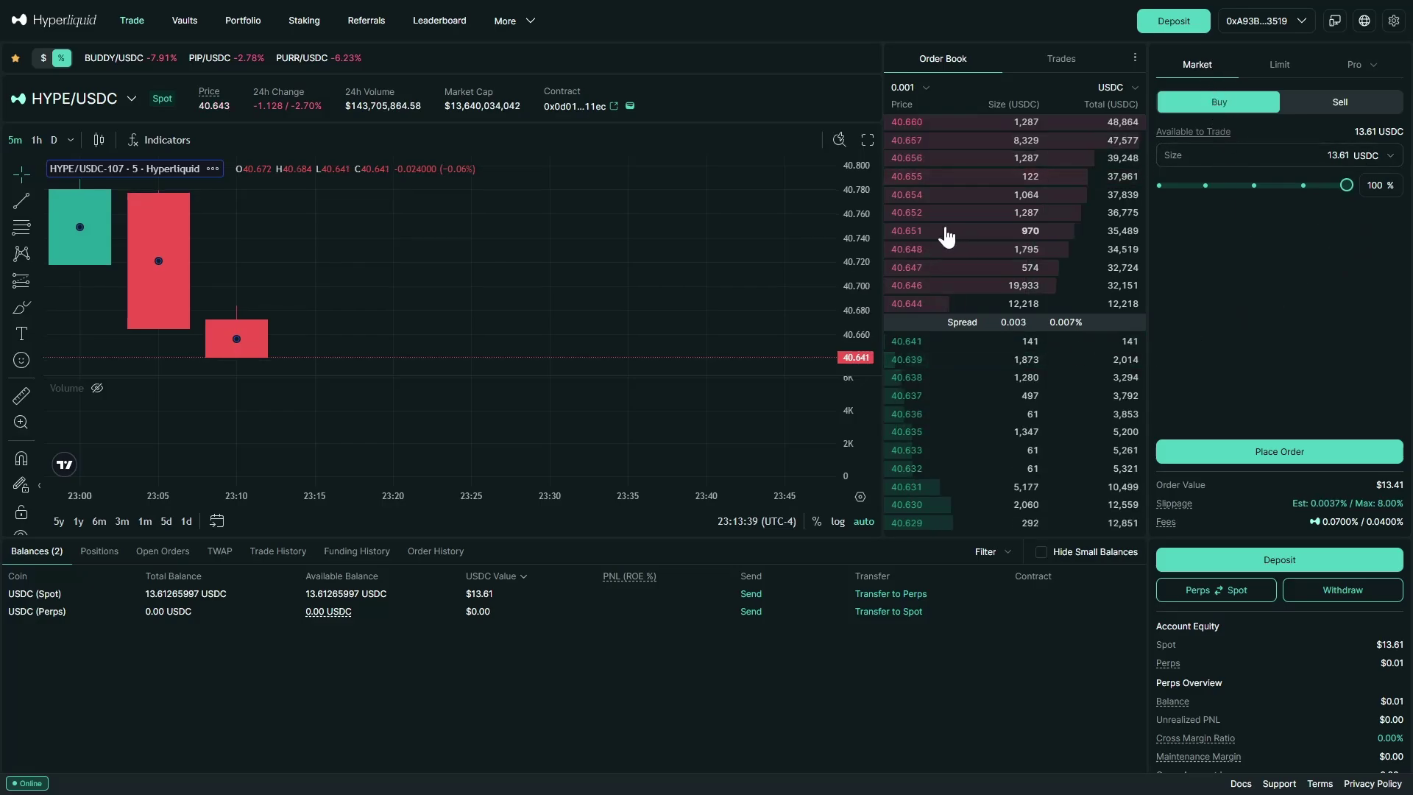
left_click(1265, 445)
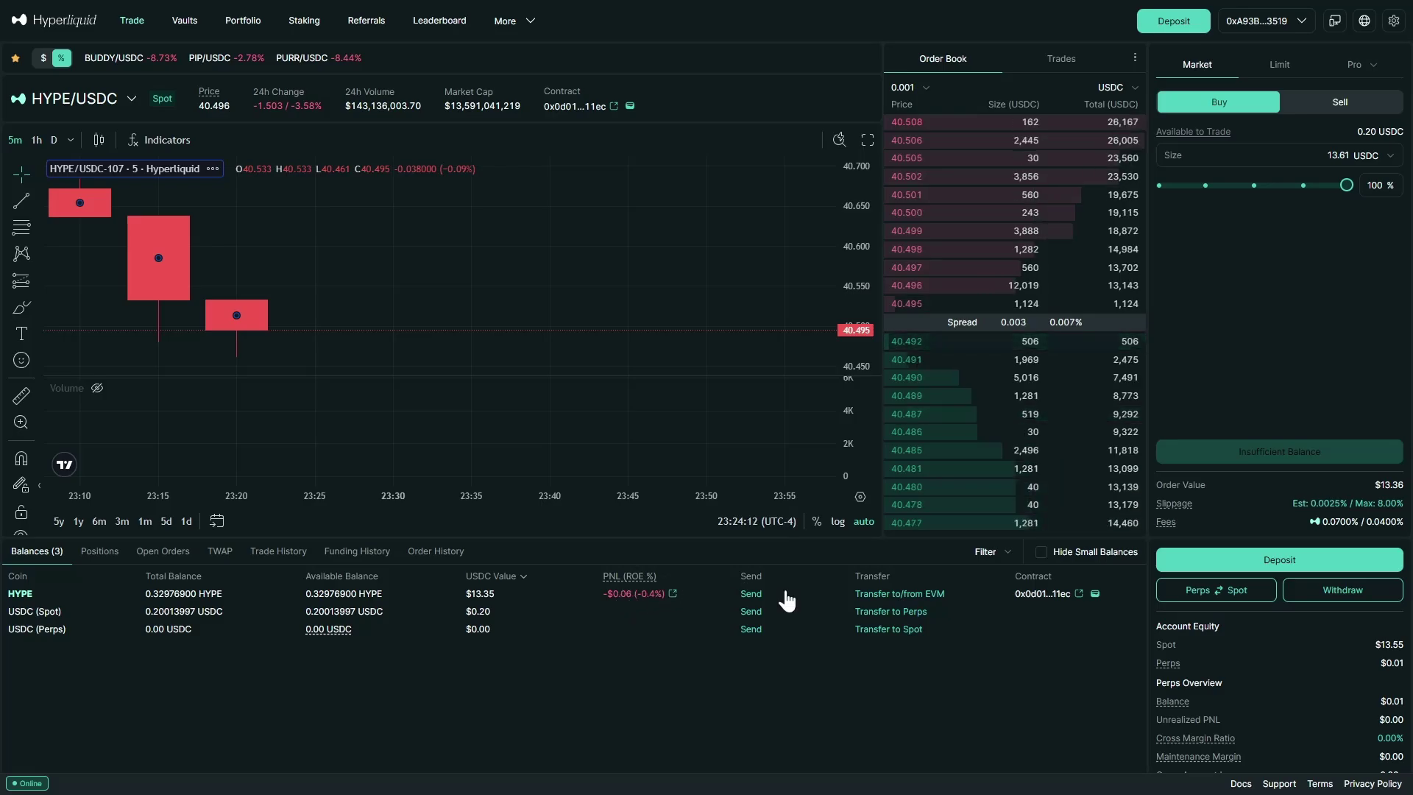
left_click(756, 600)
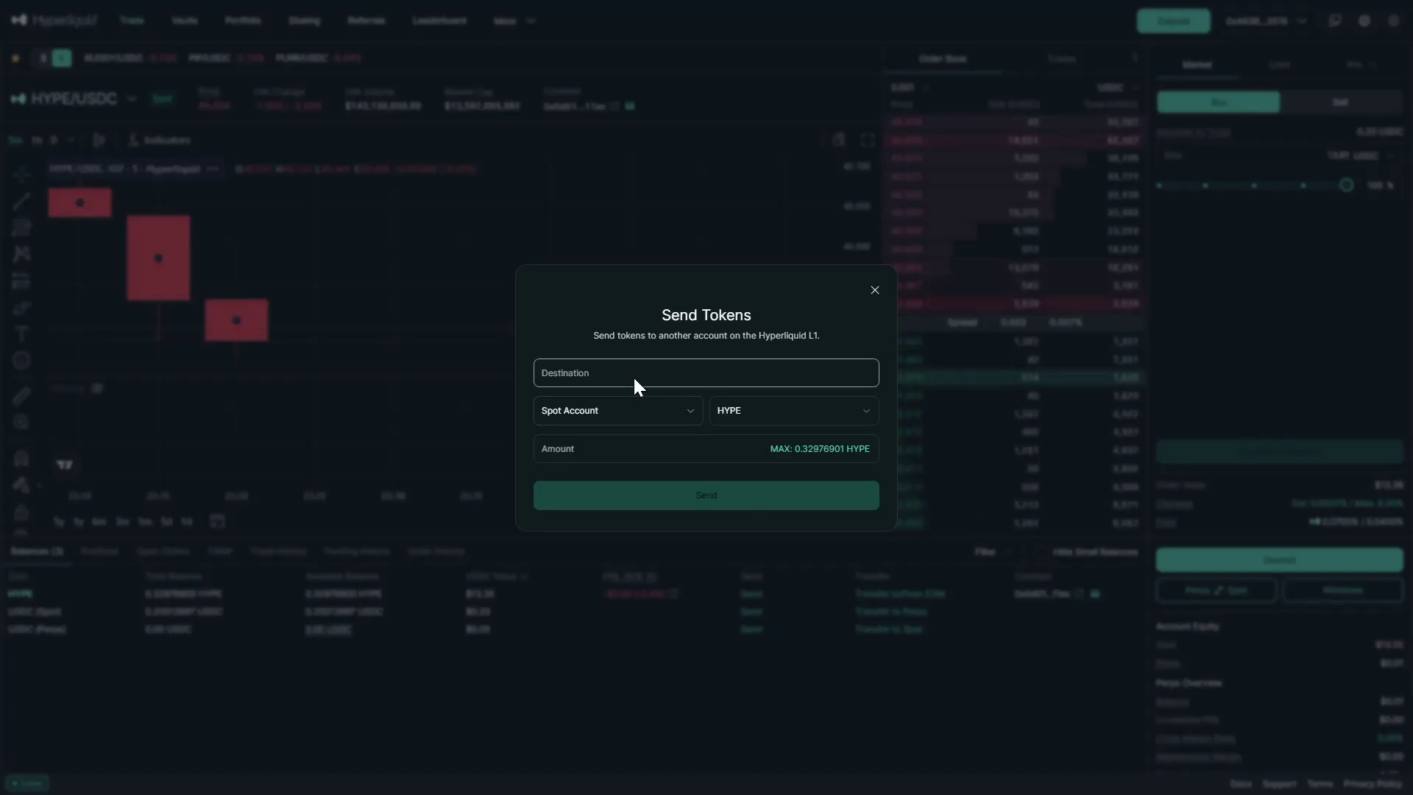
left_click(674, 622)
left_click(921, 595)
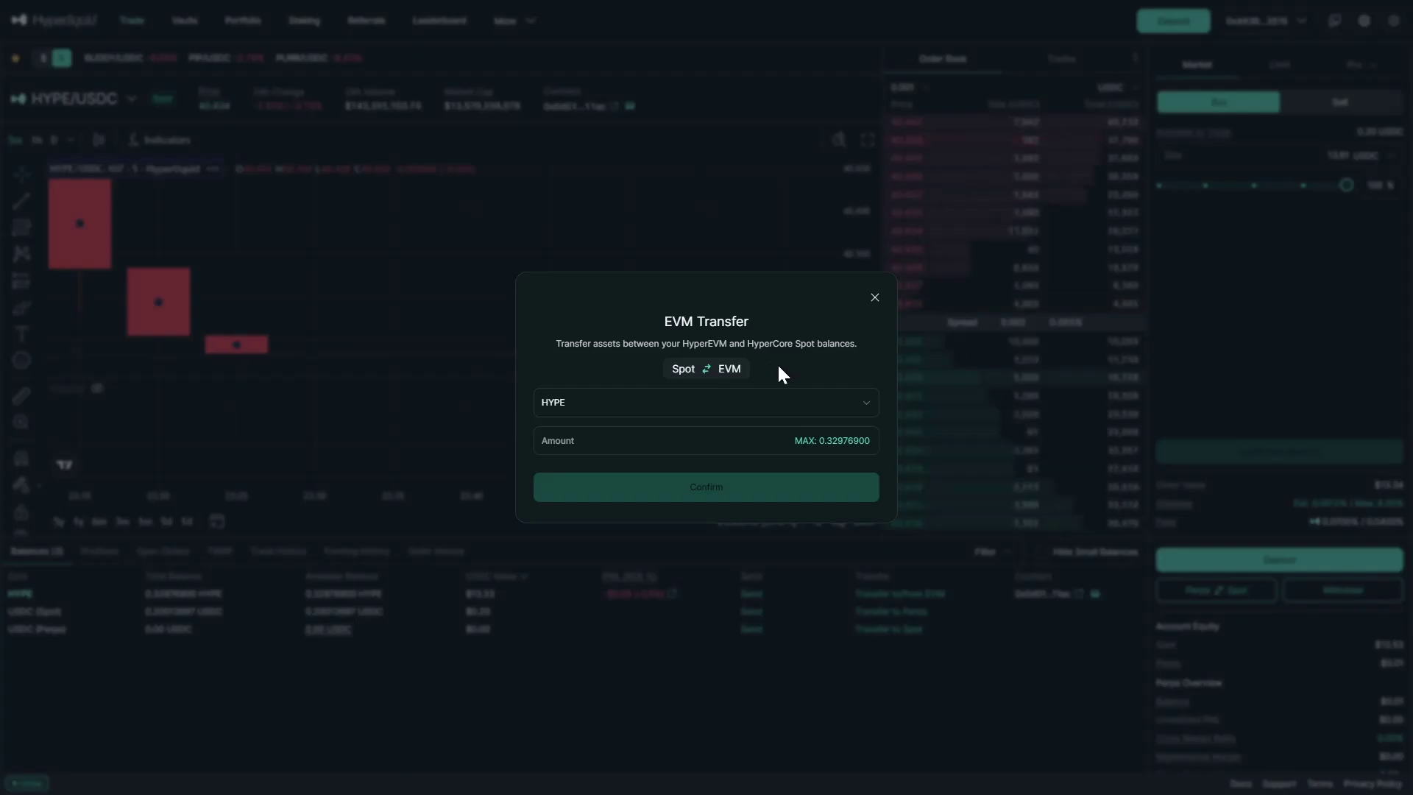
left_click(858, 718)
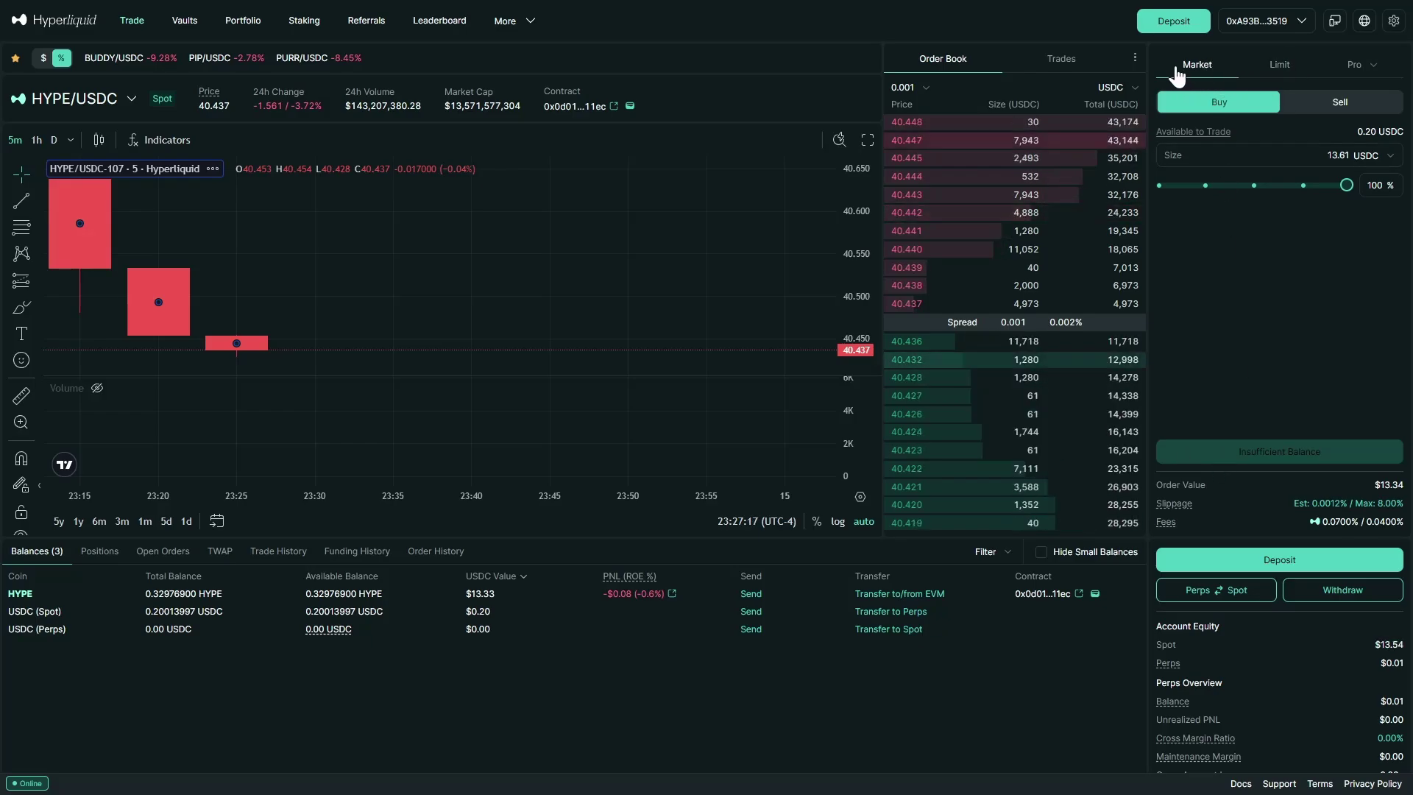
Place a market sell of about 0.32 HYPE, nearly the entire holding, for USDC
left_click(1352, 107)
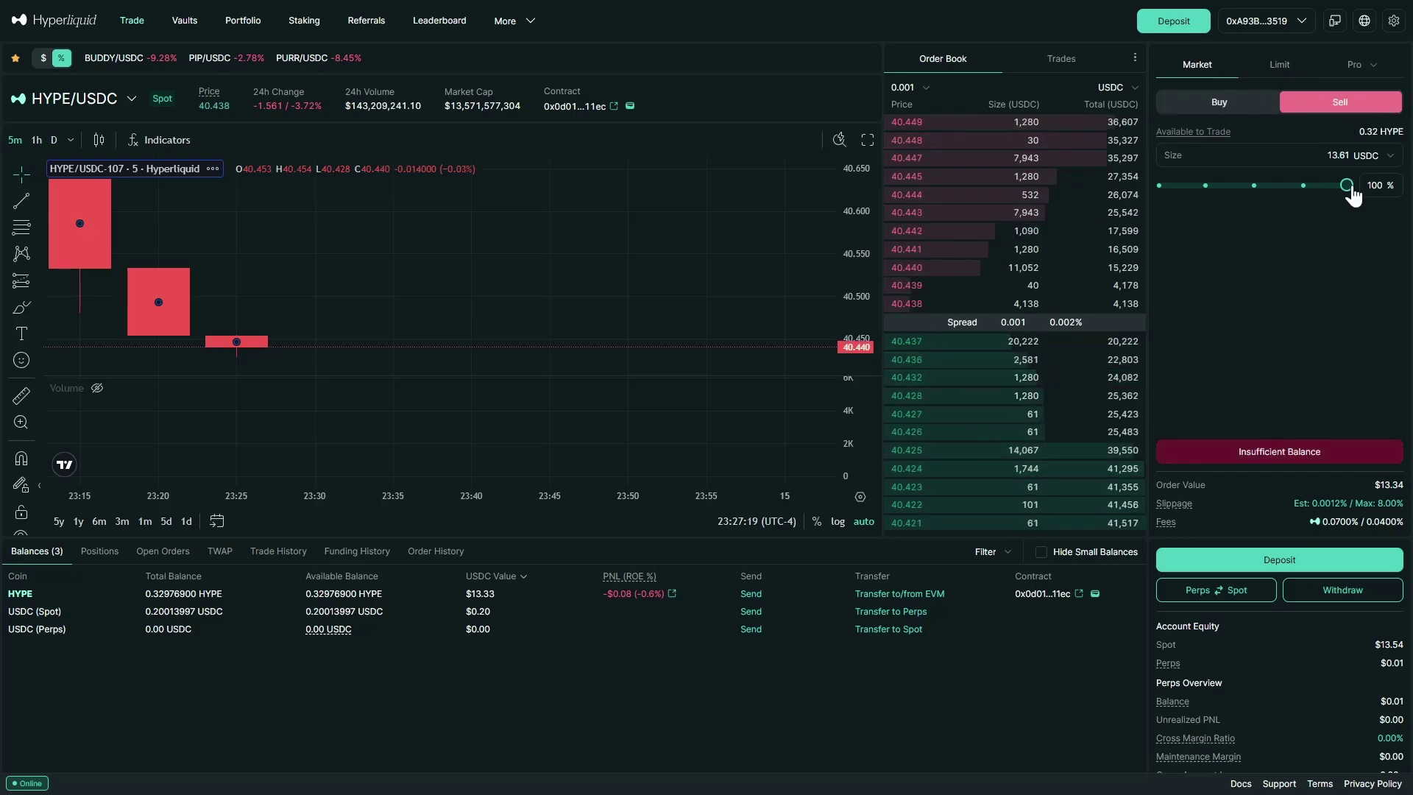
left_click_drag(1350, 187, 1334, 193)
left_click(1347, 185)
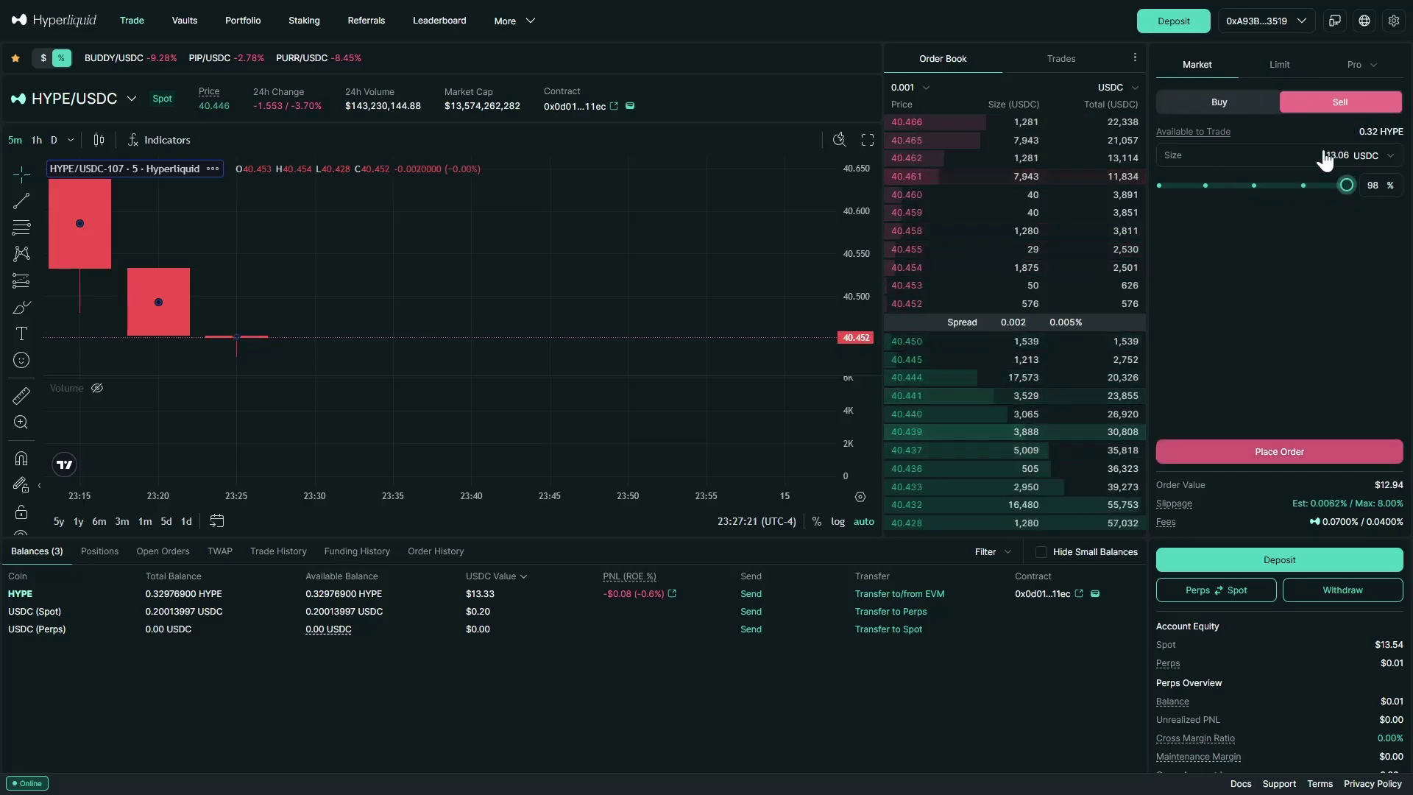
left_click(1266, 453)
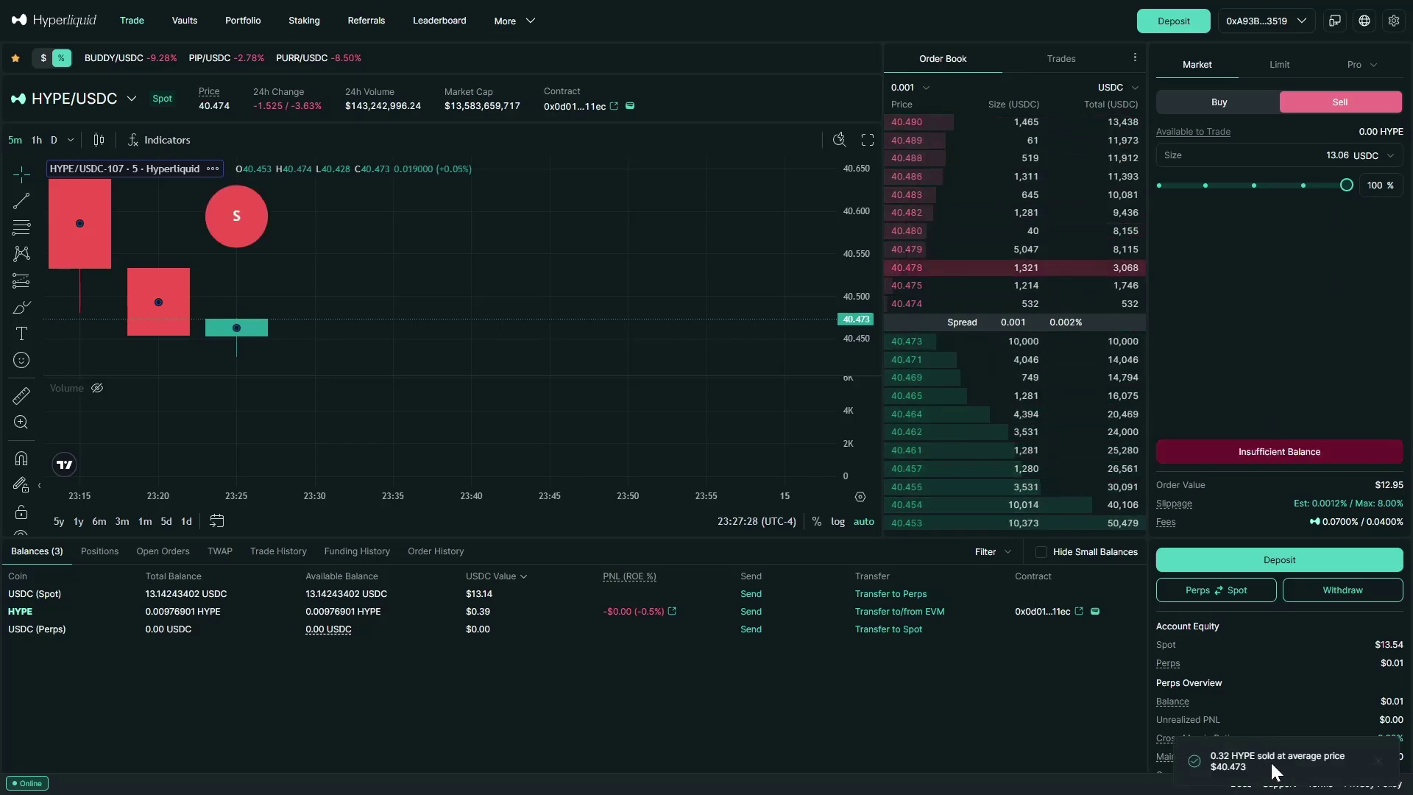